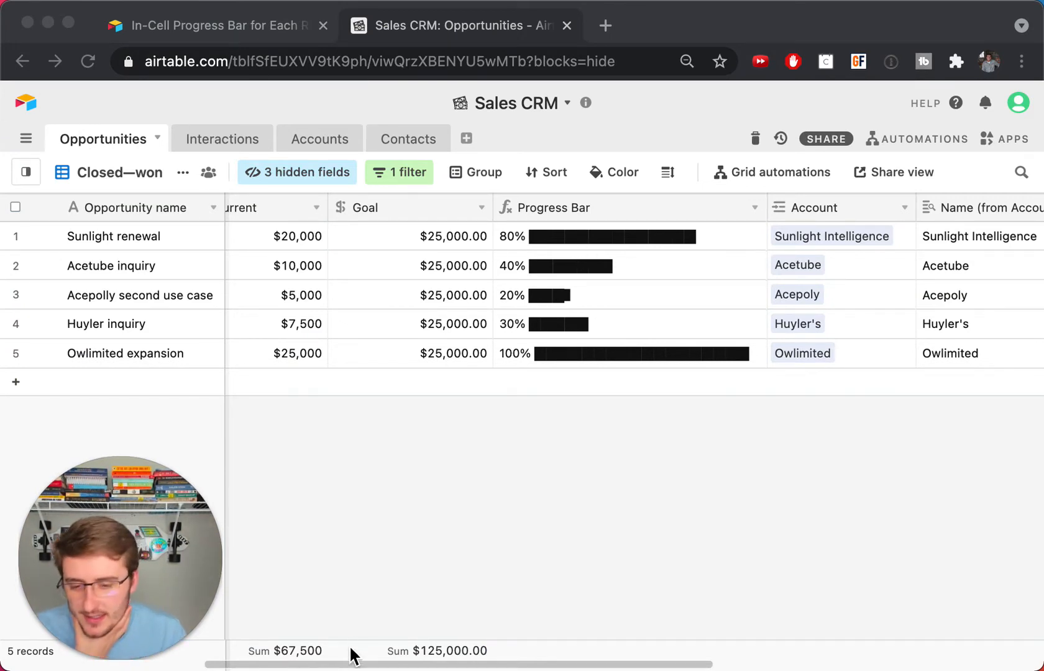
- Set the Acetube inquiry's Goal to $12,000 and compare the first two records' progress bars and goals
left_click(315, 663)
left_click_drag(315, 663, 284, 663)
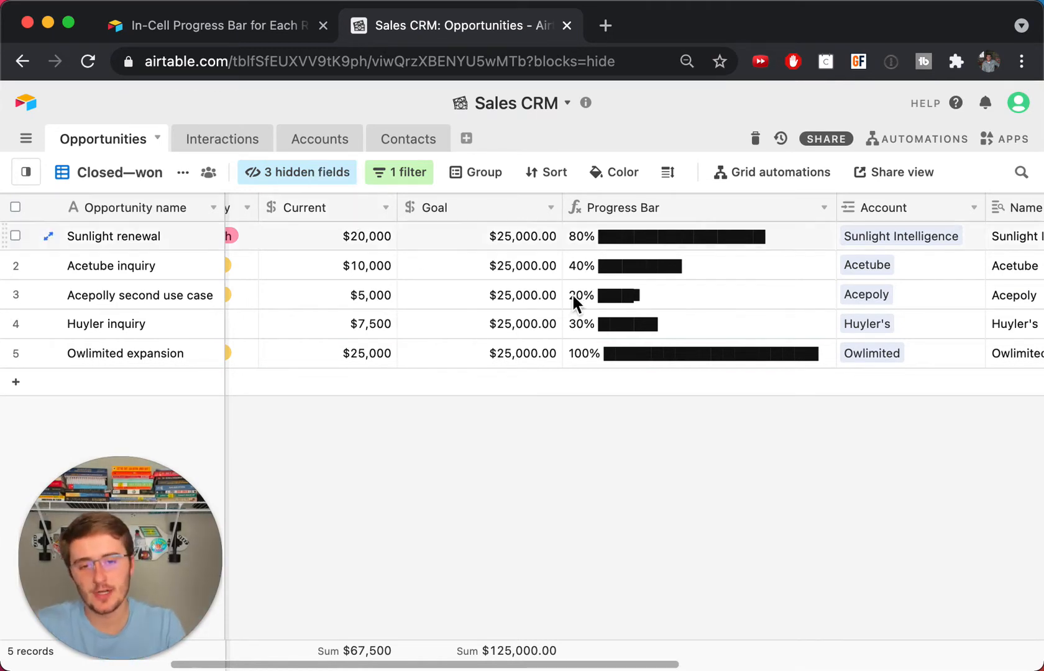
left_click(304, 242)
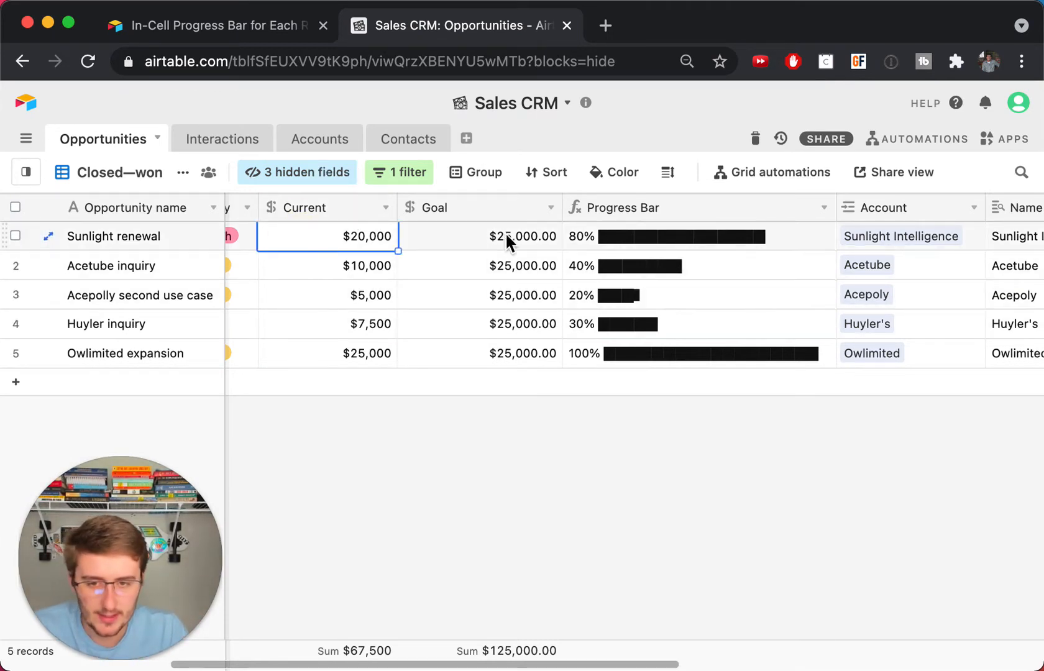
left_click(523, 238)
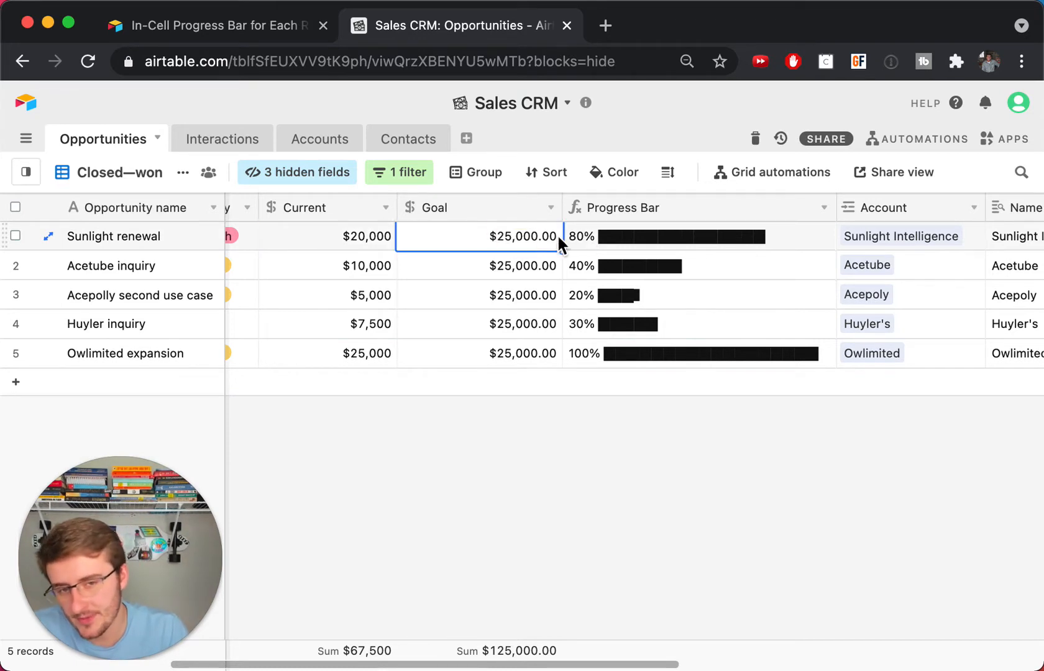
left_click(374, 266)
left_click(516, 264)
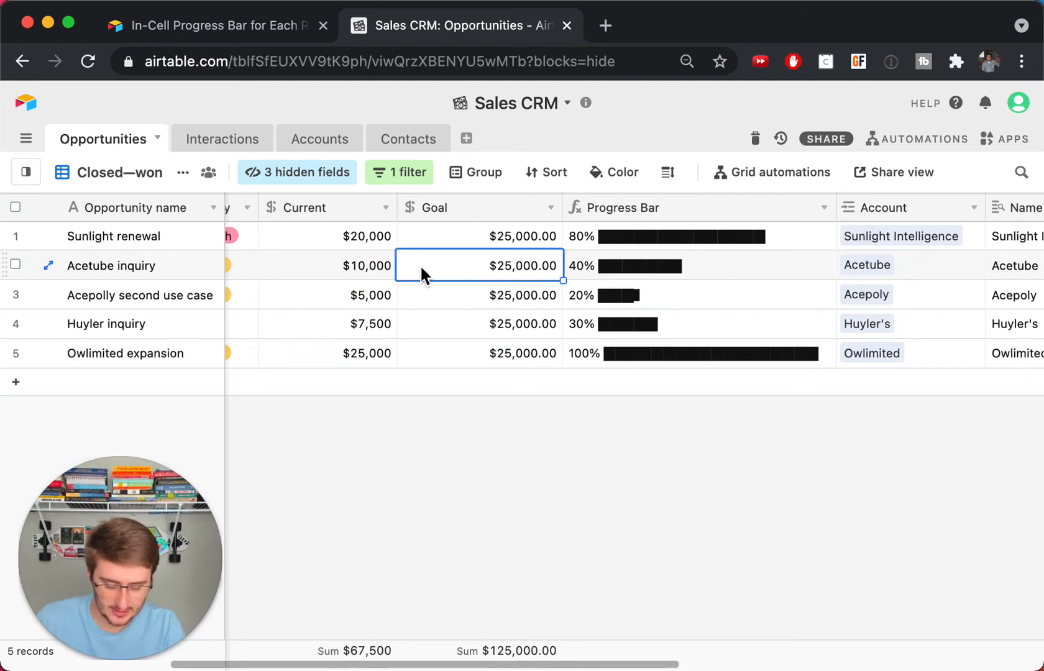
type("12000")
key("Return")
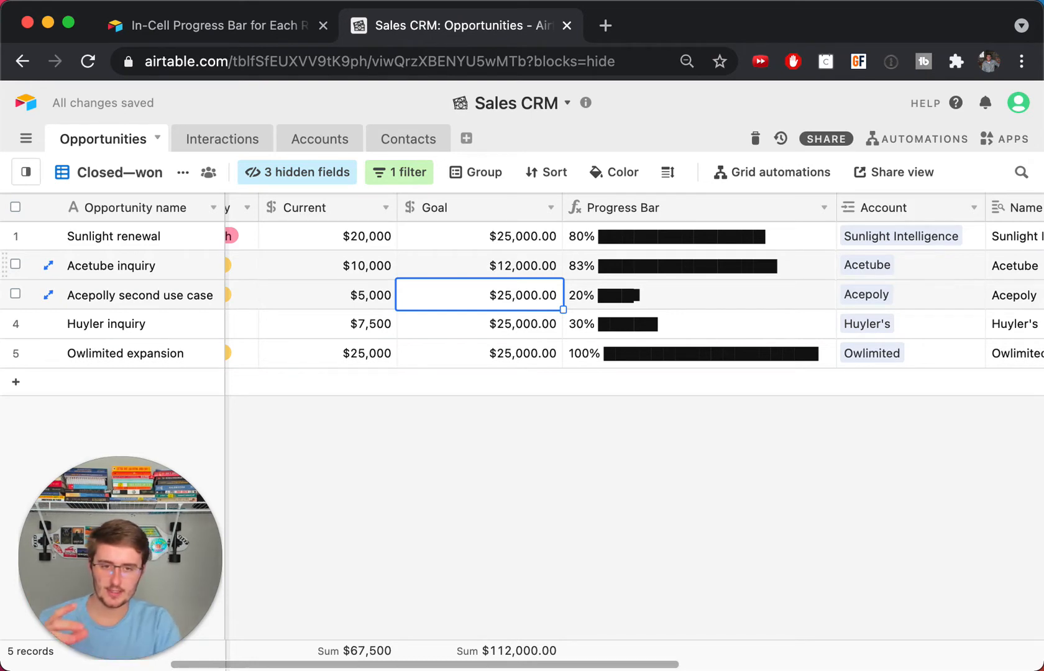
left_click_drag(638, 245, 638, 264)
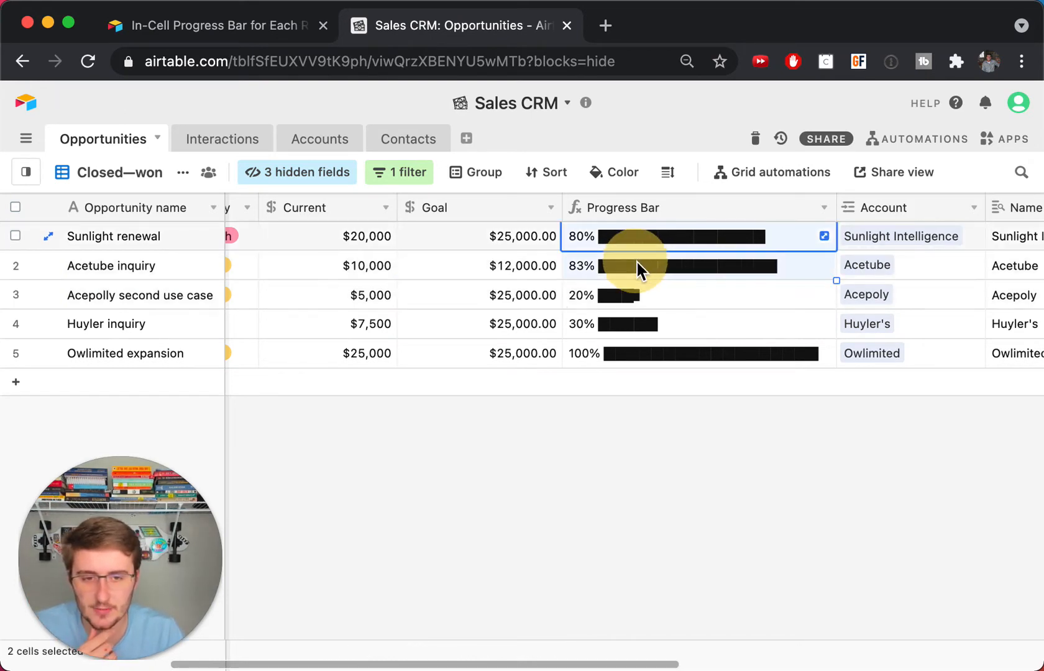
left_click_drag(520, 237, 523, 263)
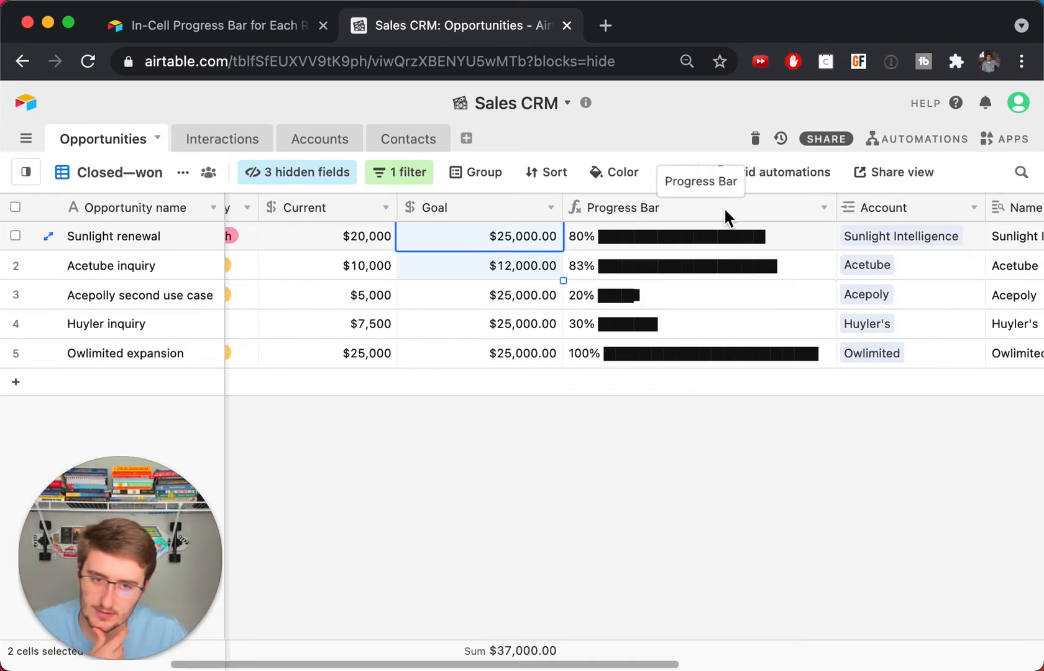
- Switch to the Airtable Community thread on in-cell progress bars and review its status bar example and opening post
left_click(218, 34)
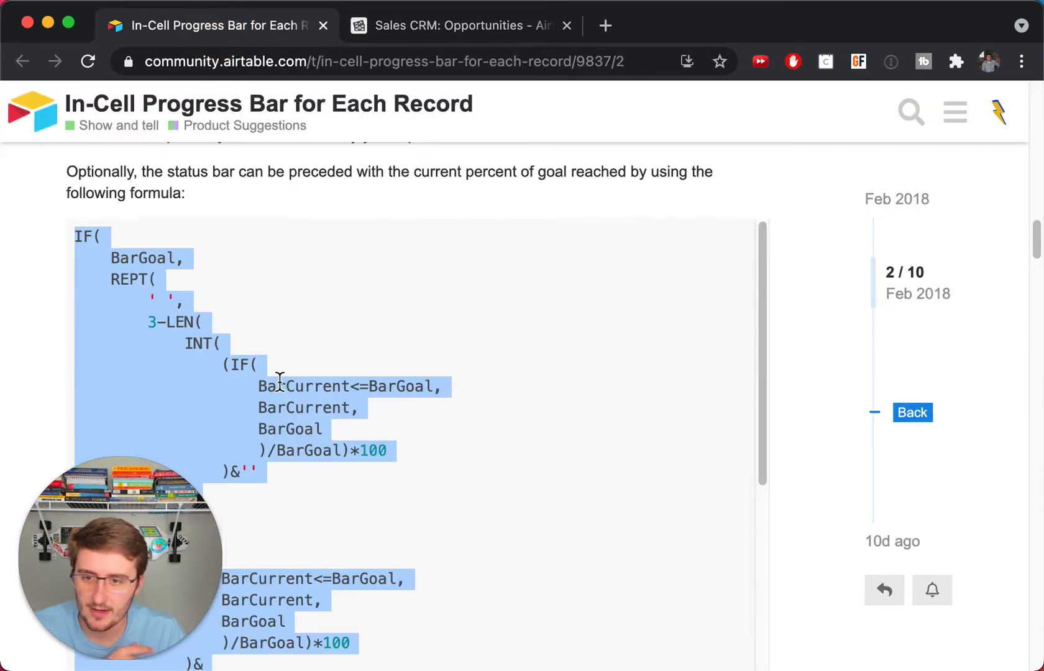
scroll(278, 382, "up", 5)
scroll(279, 384, "up", 10)
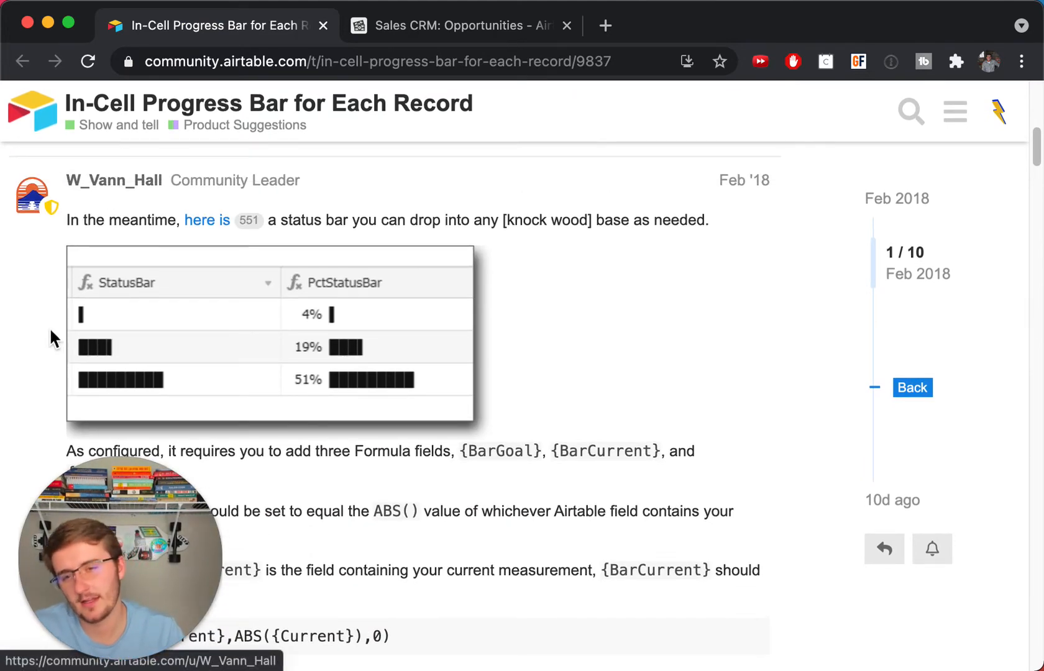
scroll(376, 342, "down", 1)
scroll(374, 343, "down", 5)
scroll(373, 336, "up", 3)
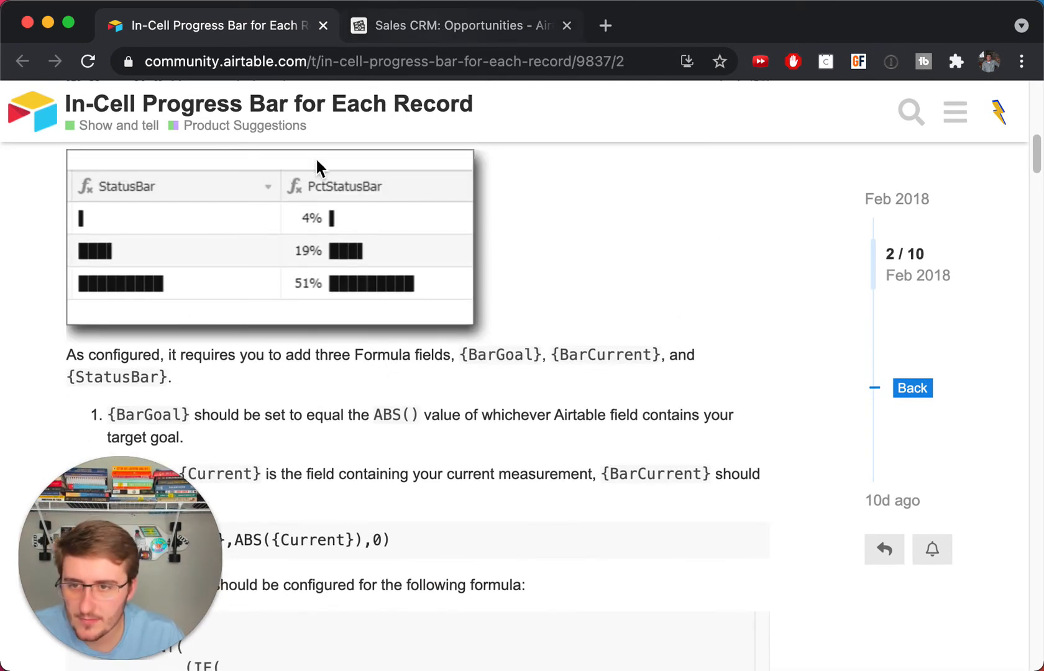
scroll(297, 211, "up", 10)
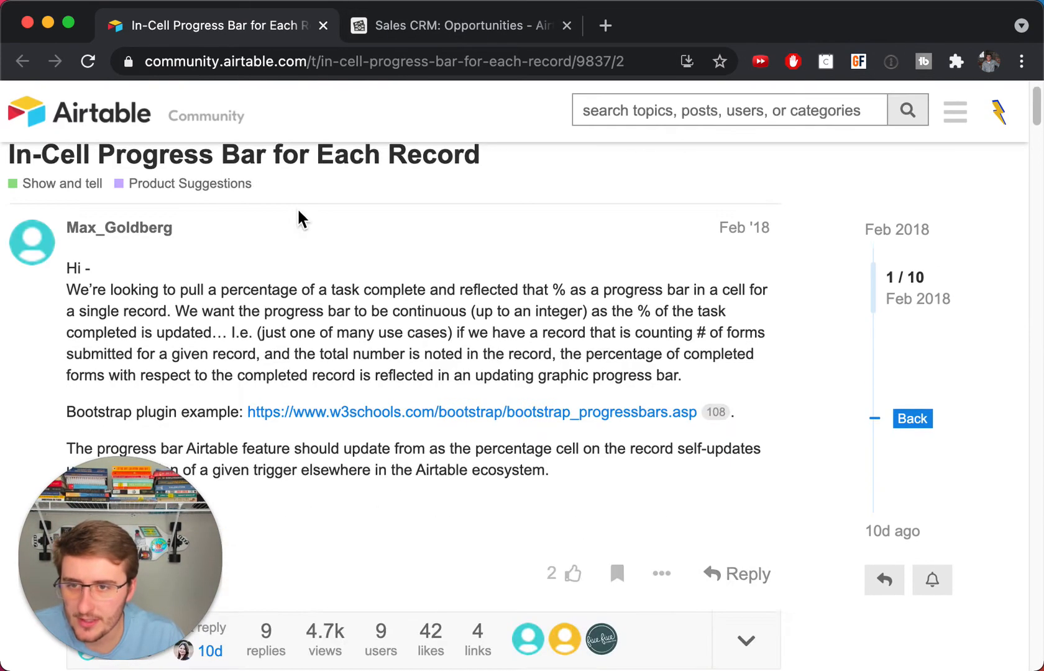
- Return to the Sales CRM base and narrow the Current and Goal columns of the Opportunities table
left_click(417, 30)
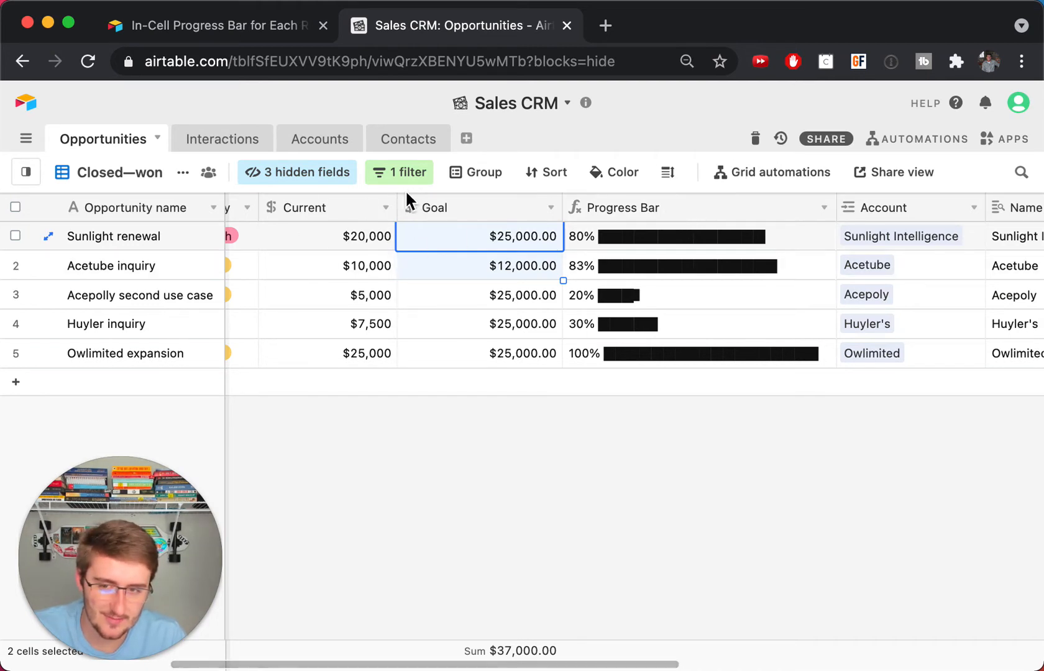
left_click_drag(397, 207, 356, 207)
left_click_drag(521, 215, 442, 208)
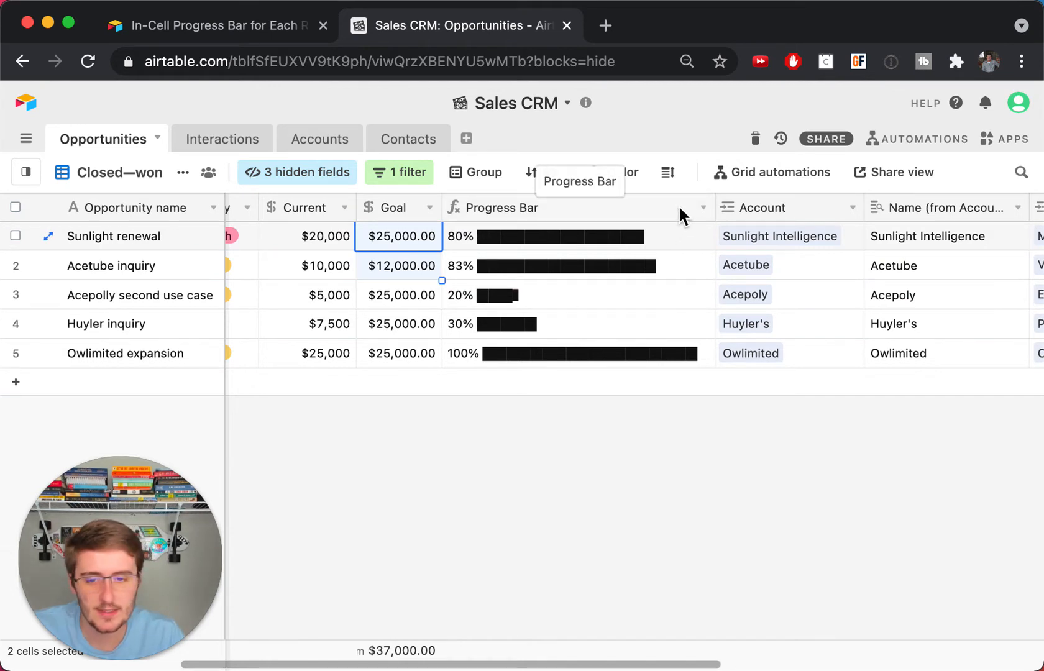
- Check the Current, Goal and Progress Bar cells of the Acepolly second use case record
left_click(332, 298)
left_click(410, 296)
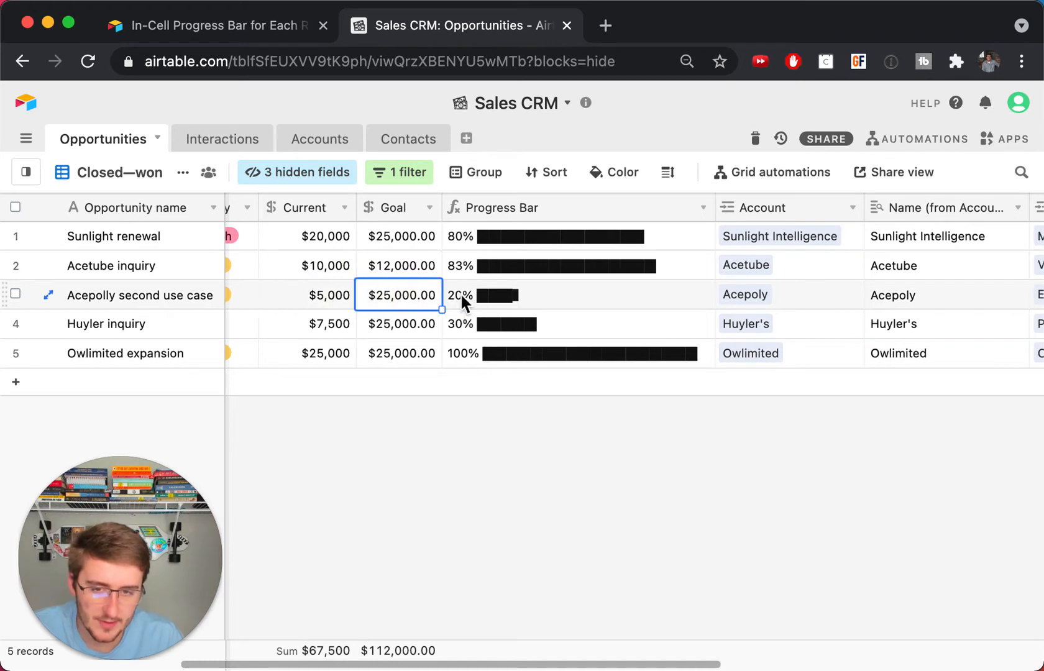
left_click(464, 299)
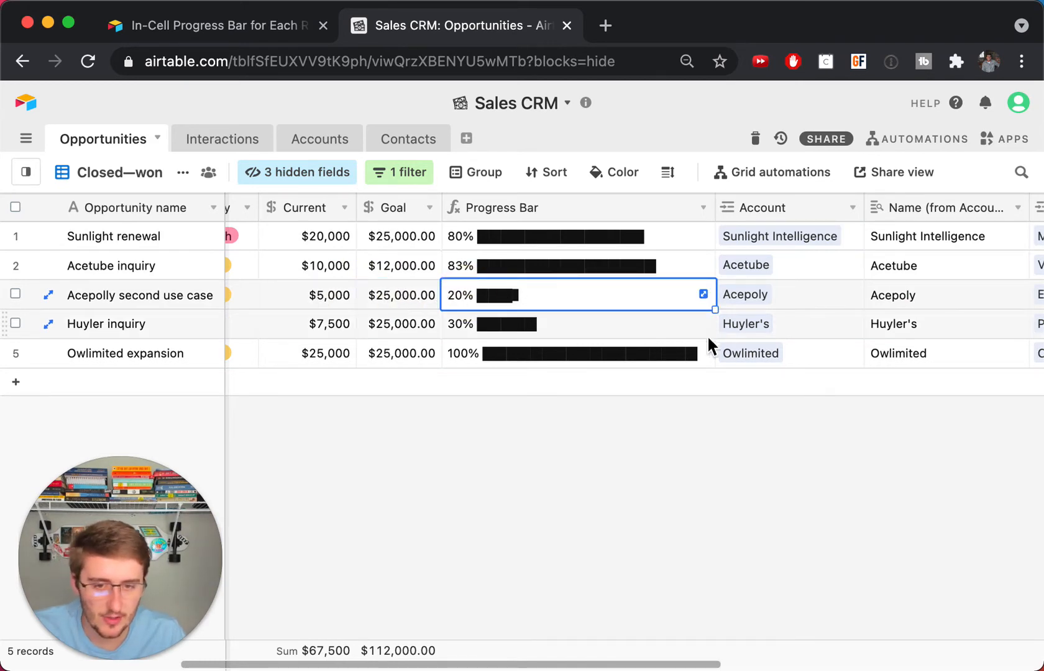
- Examine the Progress Bar field's whole formula for its references to Current and Goal, and close it without changes
left_click(703, 210)
left_click(627, 236)
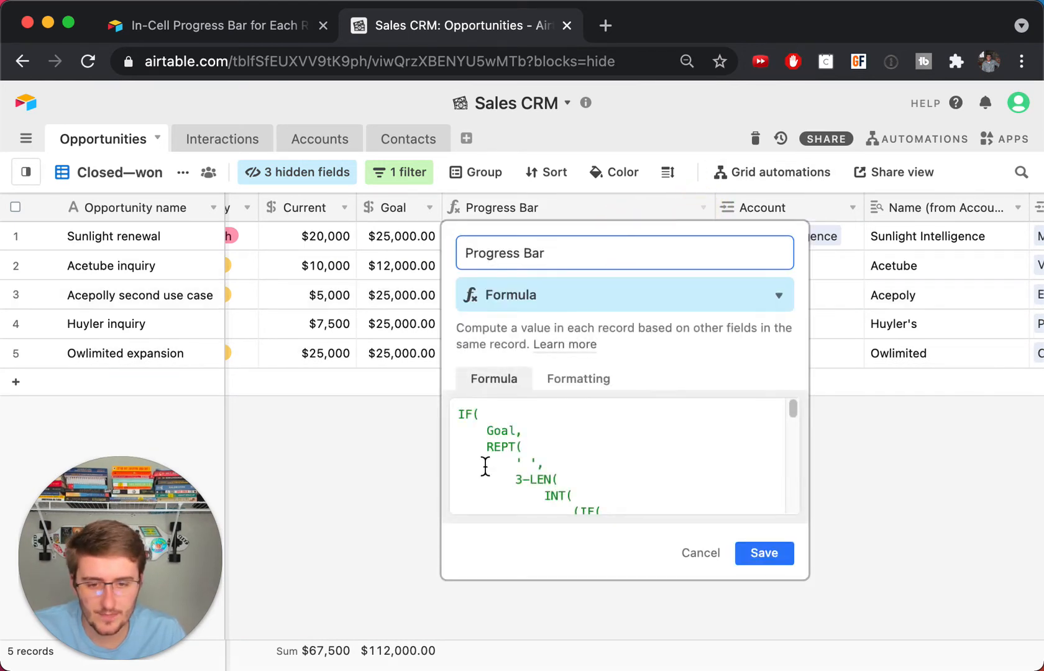
scroll(622, 452, "down", 6)
scroll(623, 451, "down", 10)
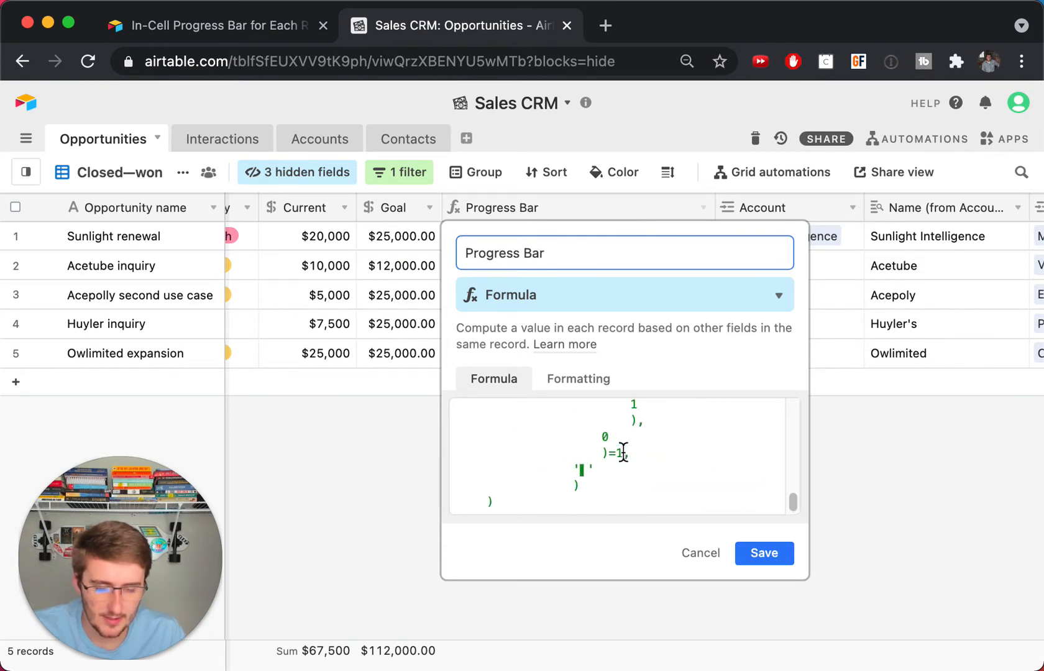
scroll(623, 452, "up", 5)
scroll(623, 451, "up", 5)
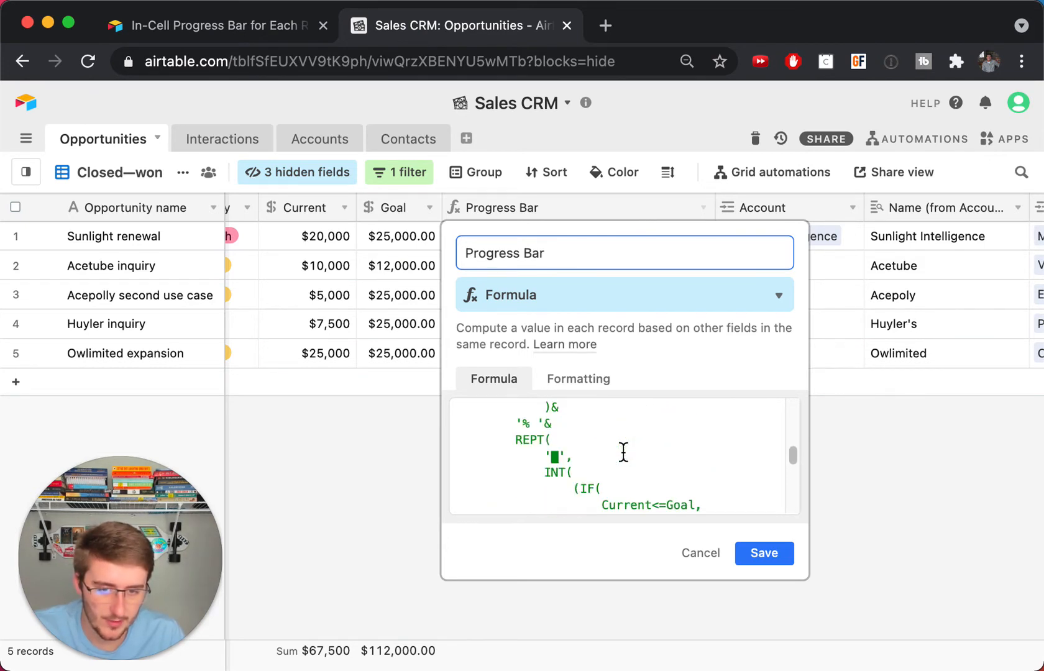
scroll(623, 451, "up", 5)
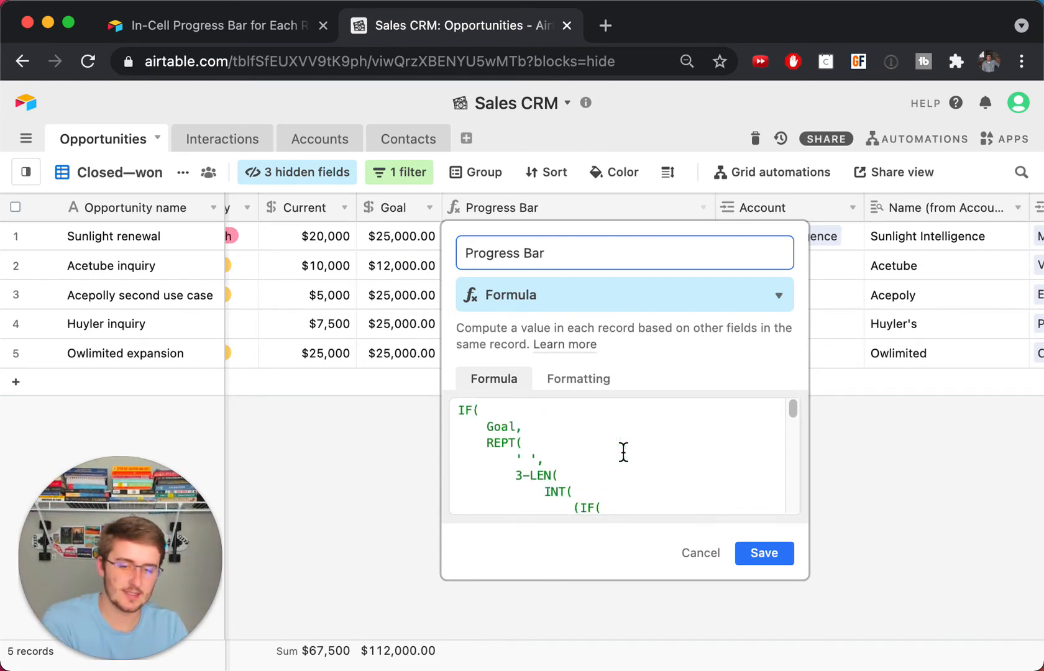
scroll(623, 452, "down", 2)
scroll(623, 451, "down", 2)
scroll(624, 452, "down", 2)
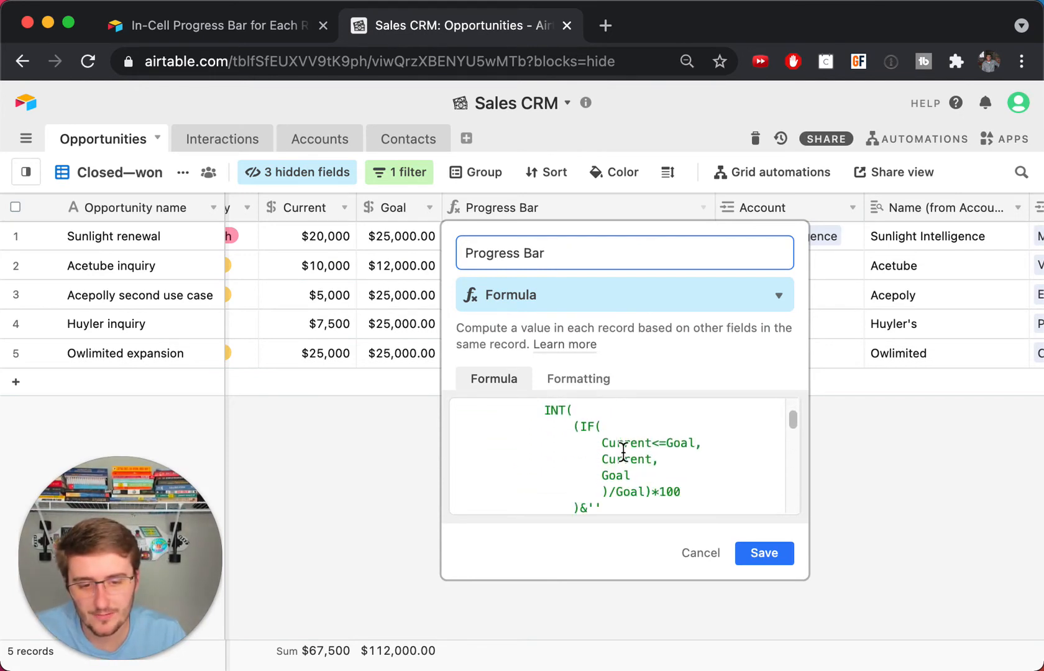
scroll(623, 451, "up", 5)
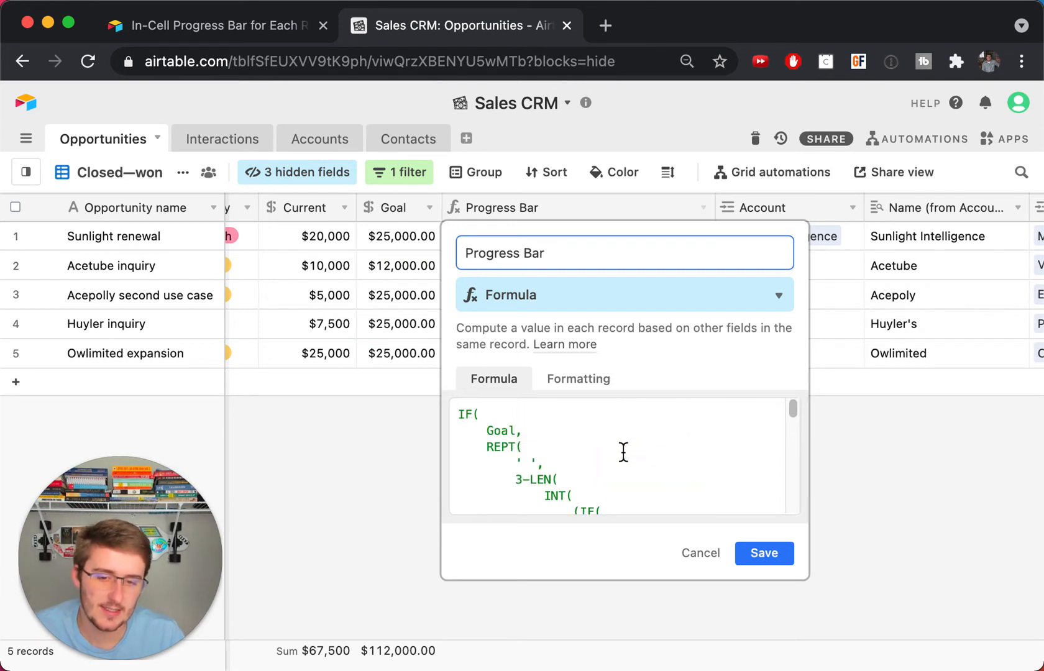
scroll(623, 452, "down", 1)
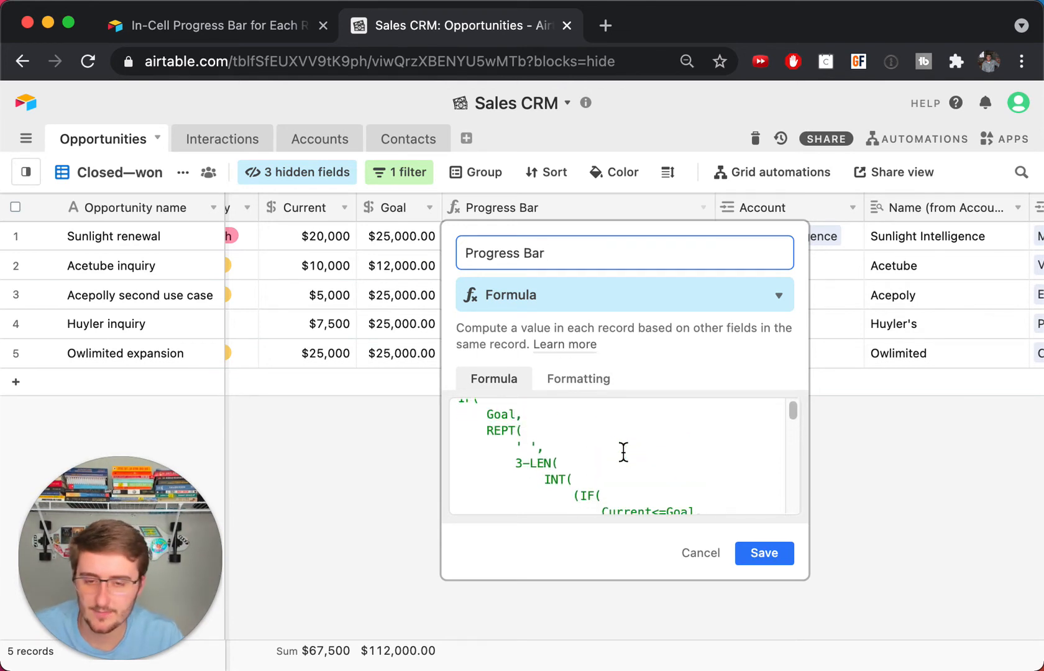
scroll(623, 452, "down", 1)
scroll(623, 452, "down", 4)
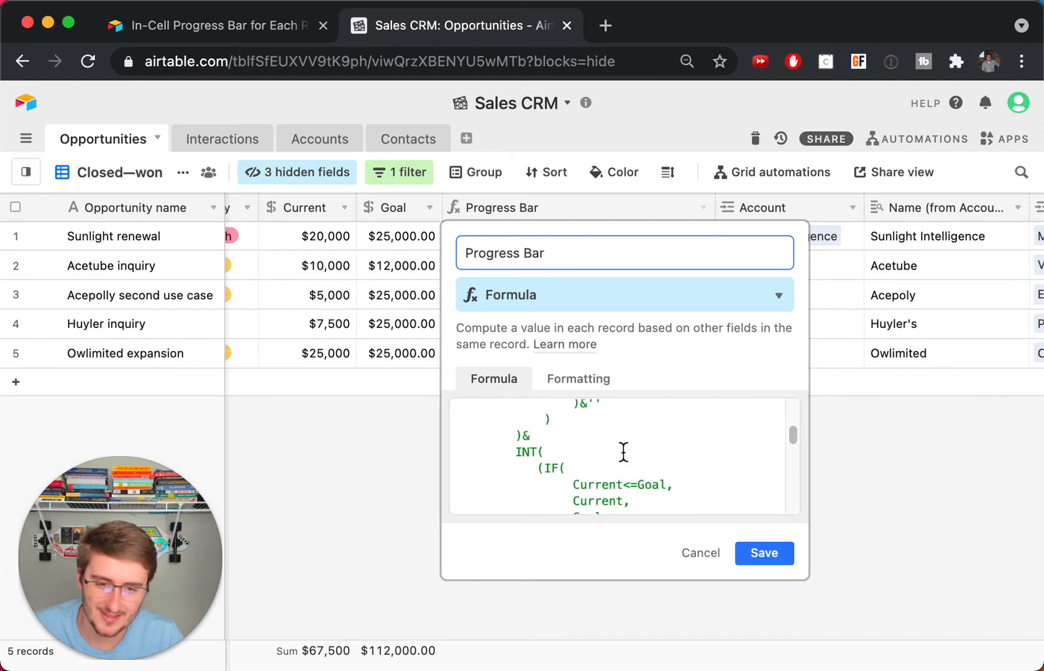
scroll(624, 451, "down", 8)
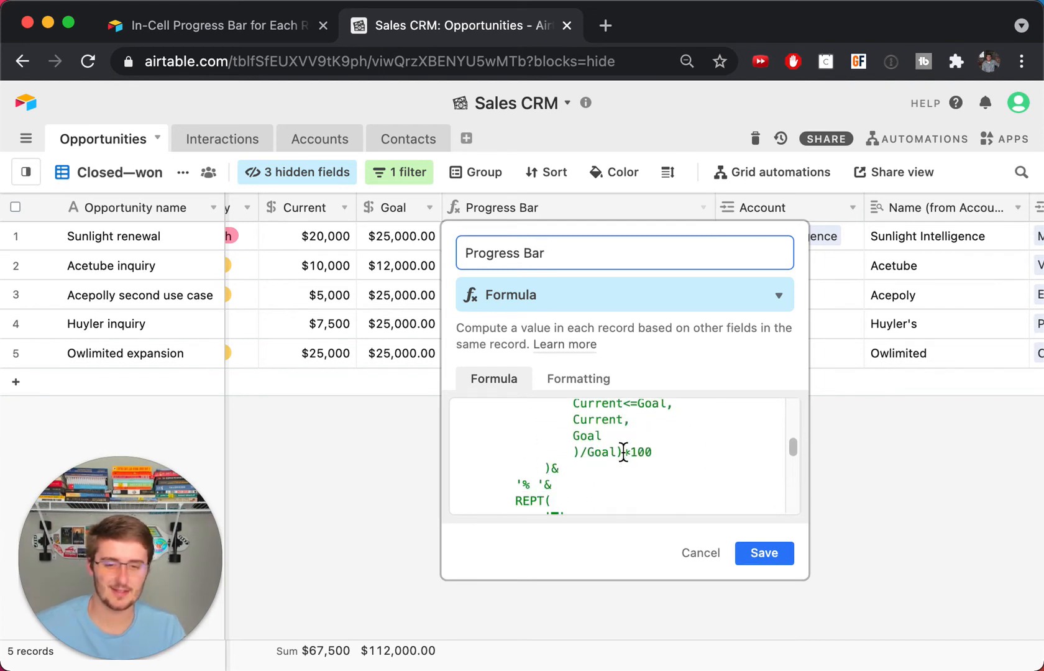
scroll(623, 451, "down", 5)
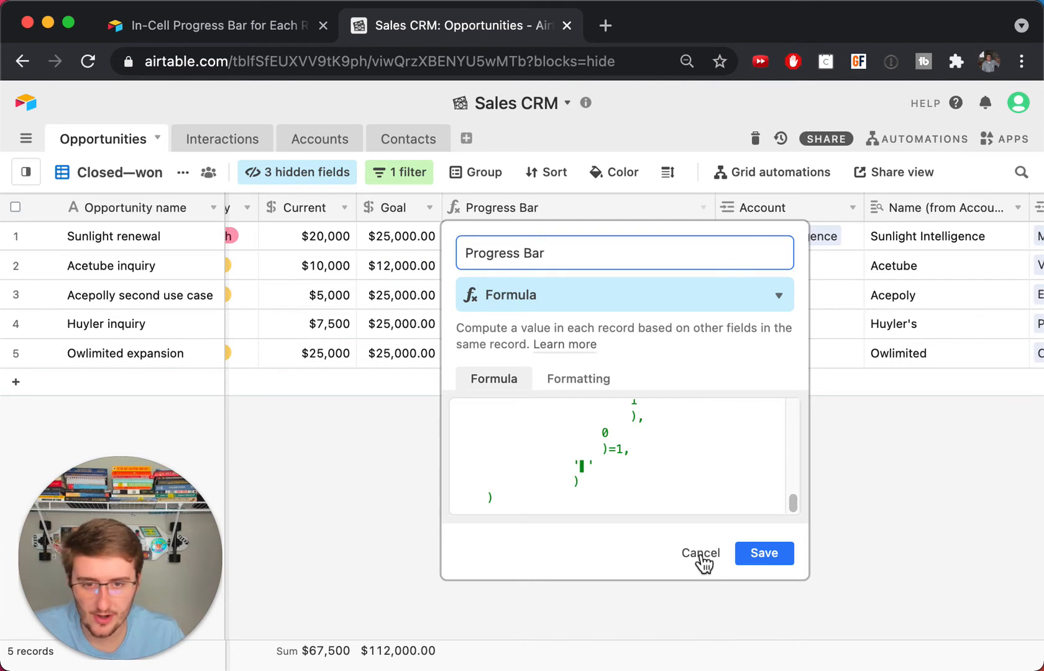
scroll(659, 438, "up", 15)
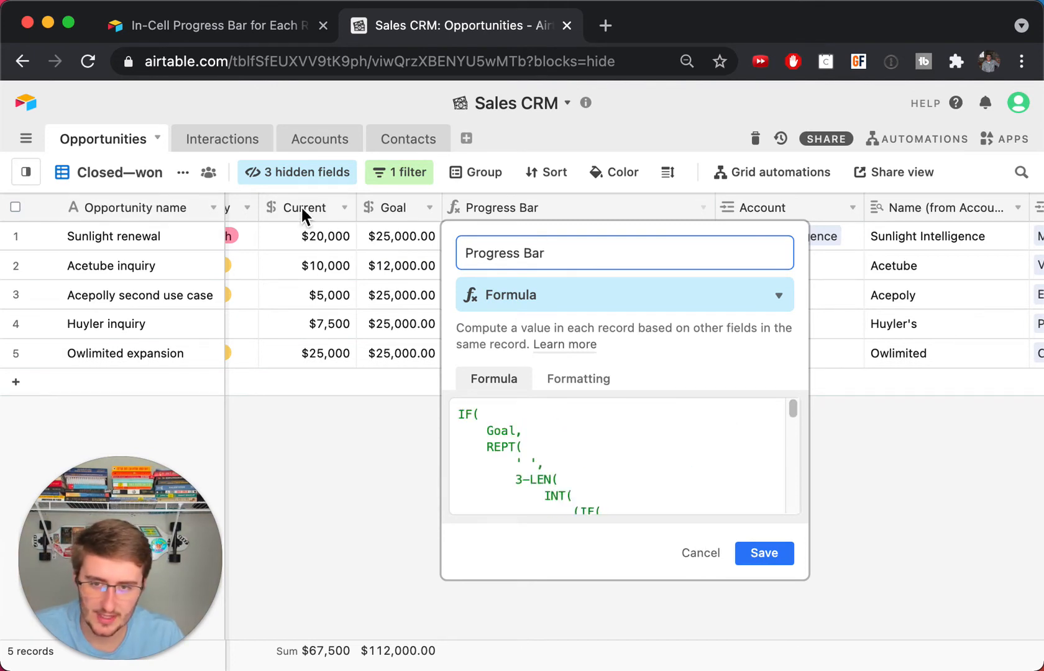
left_click(700, 553)
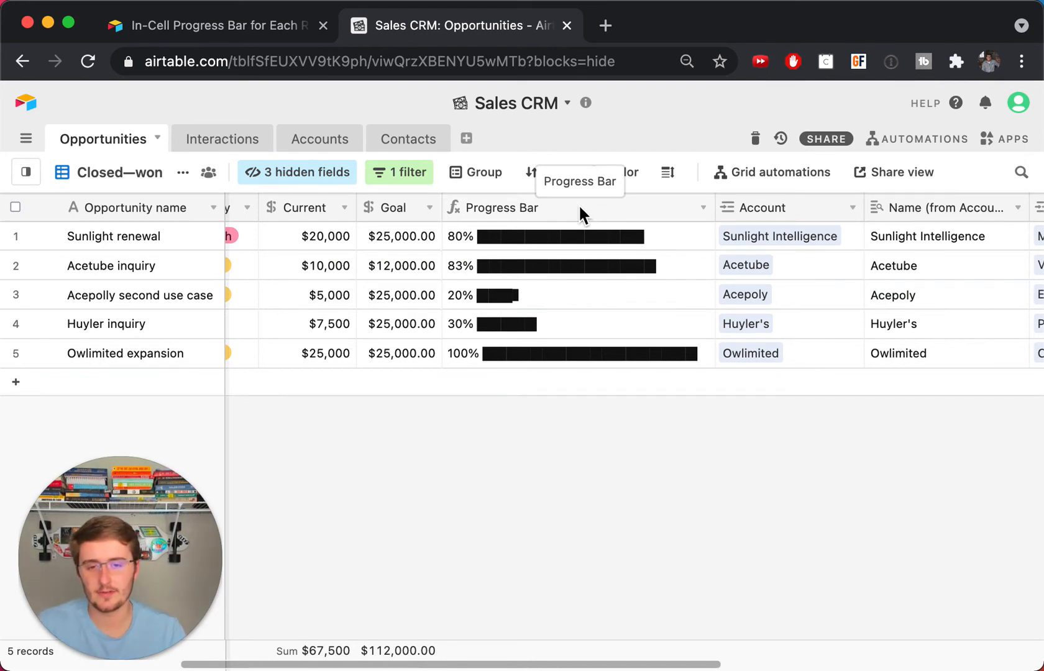
- Add a new unnamed record to the Closed—won view with Current set to $2 and Goal set to $5
left_click(546, 243)
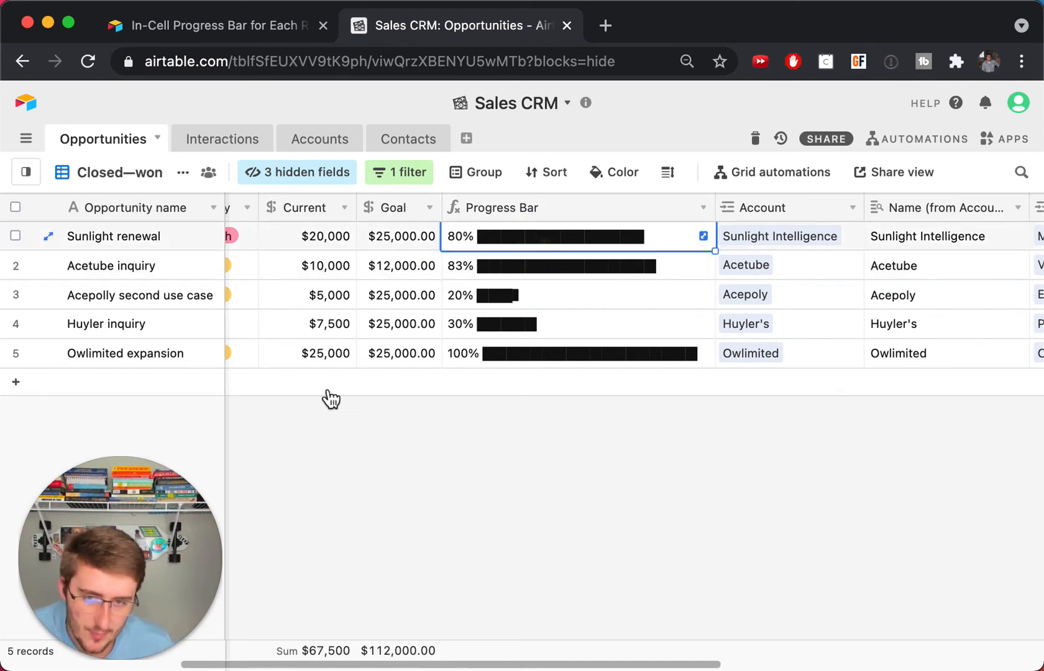
left_click(326, 382)
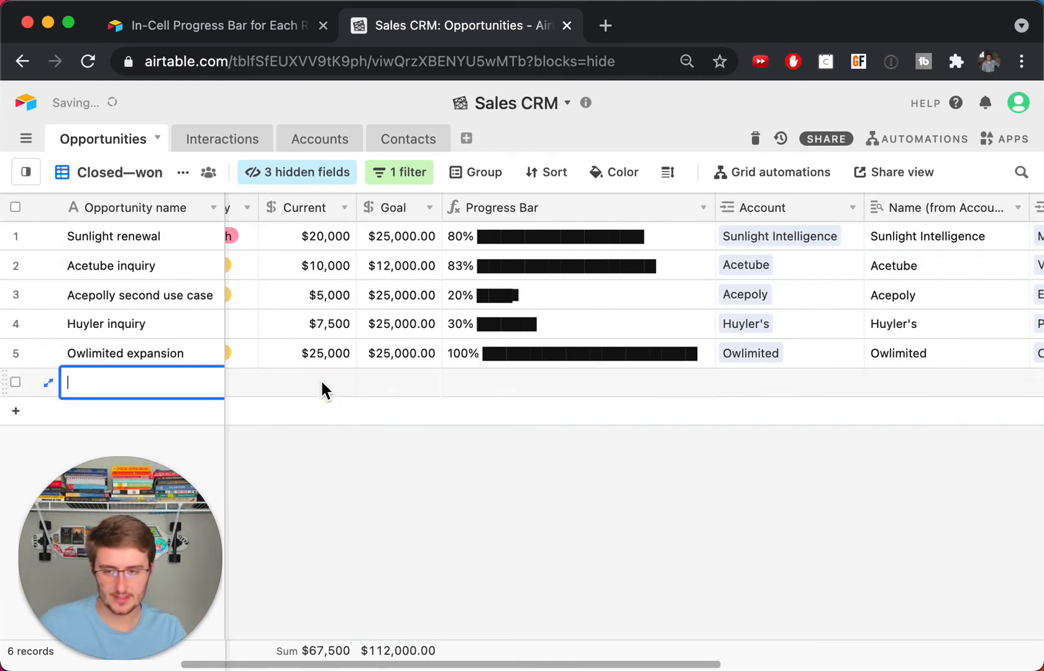
left_click(320, 380)
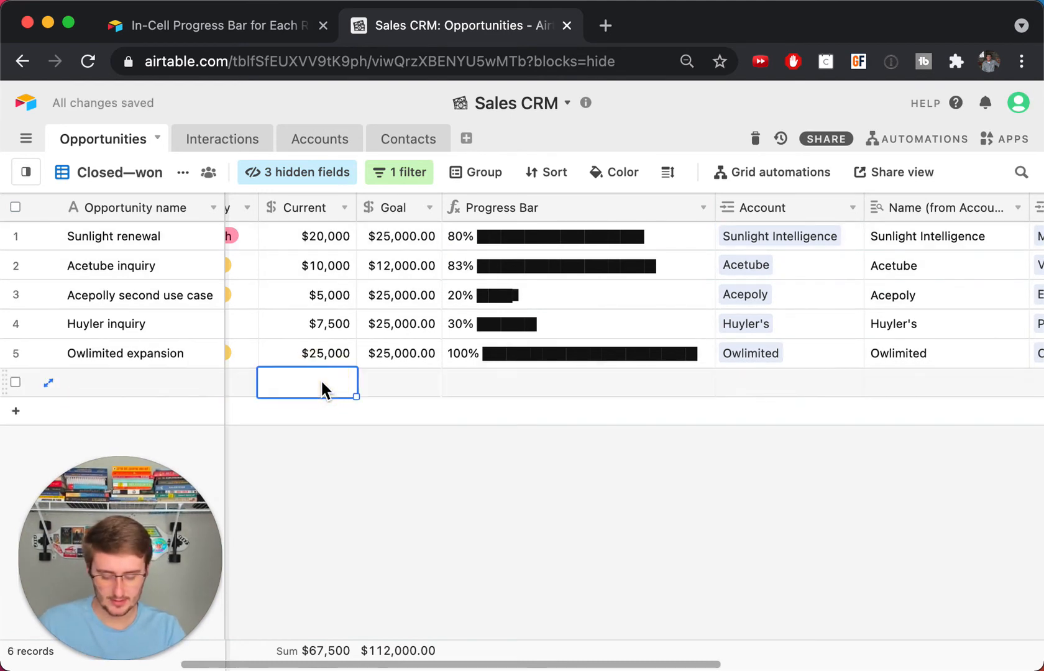
type("2")
key("Tab")
type("5")
key("Tab")
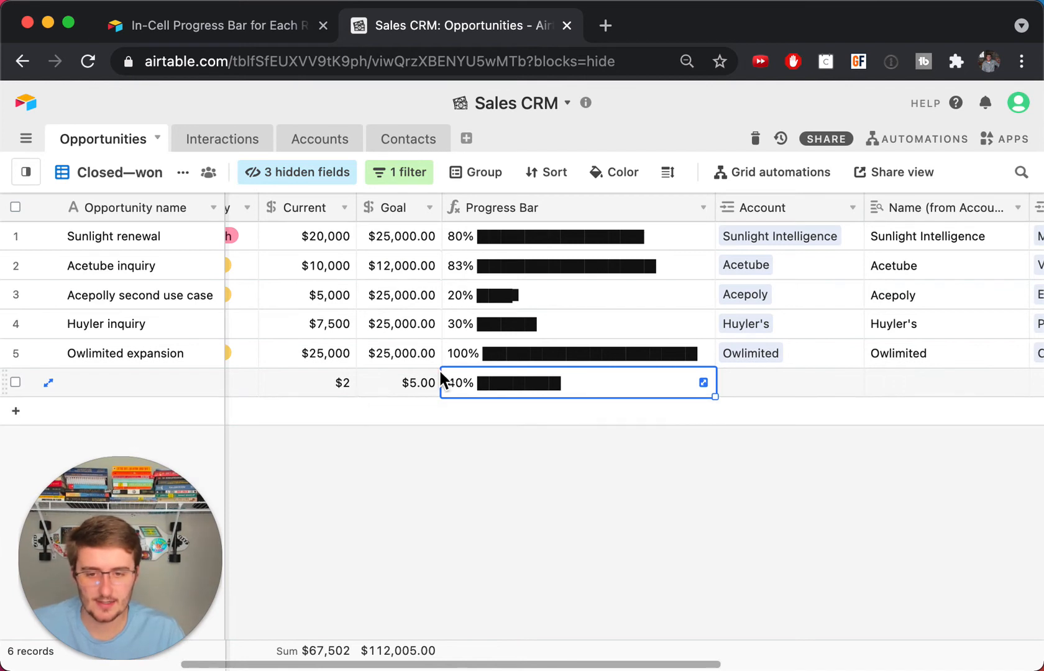
- Examine how the Progress Bar field's formula compares Current with Goal and calculates the percentage, and close it without changes
double_click(640, 204)
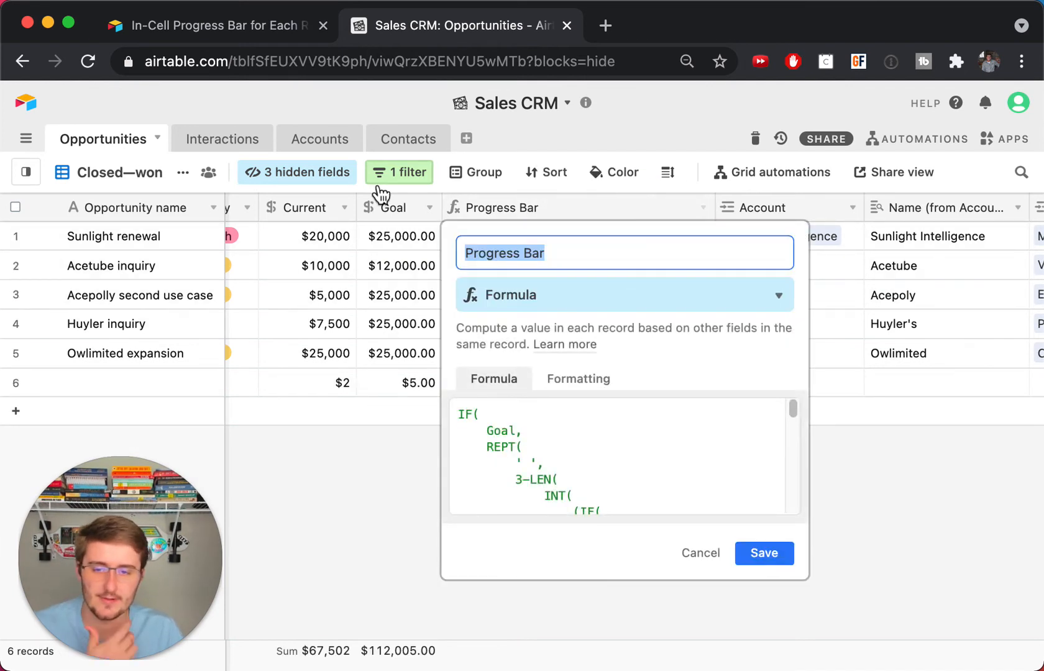
scroll(641, 465, "down", 1)
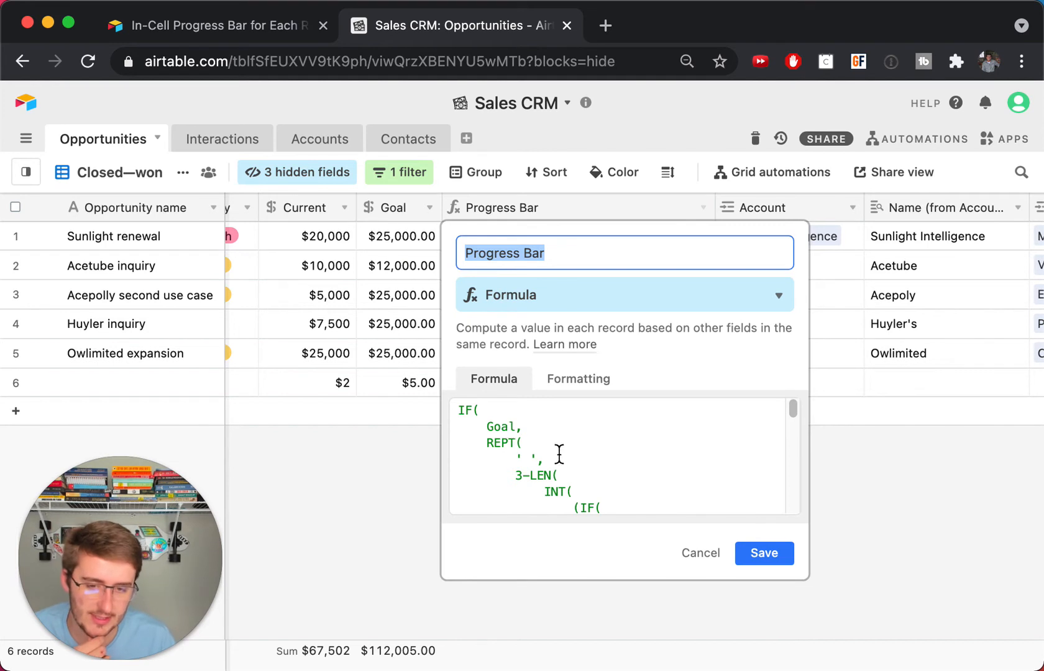
scroll(559, 455, "down", 2)
scroll(559, 455, "down", 2)
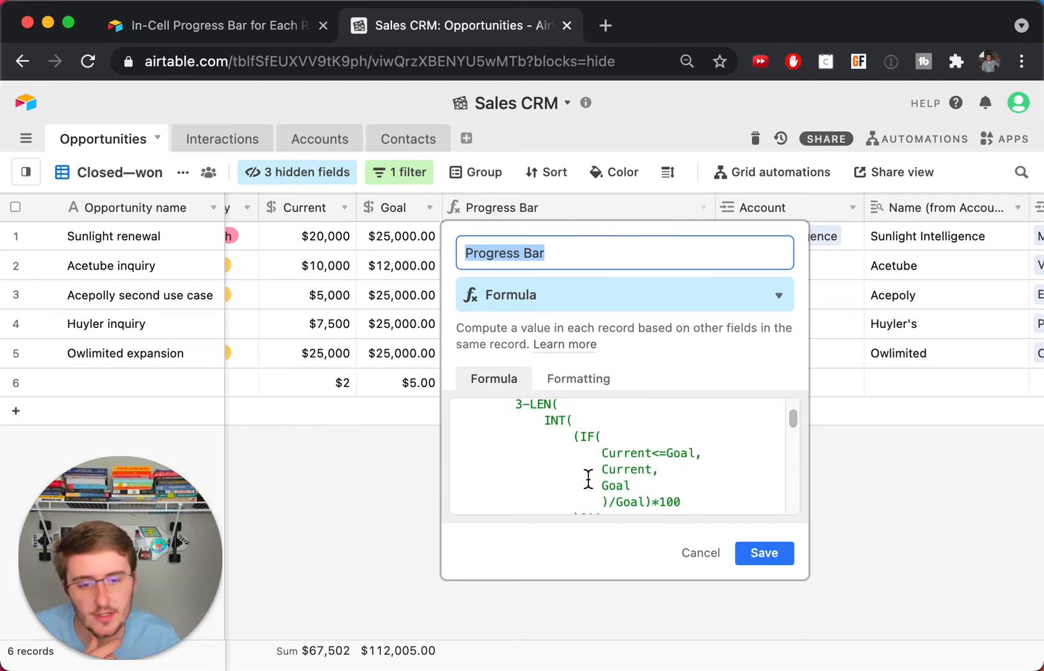
scroll(621, 491, "down", 1)
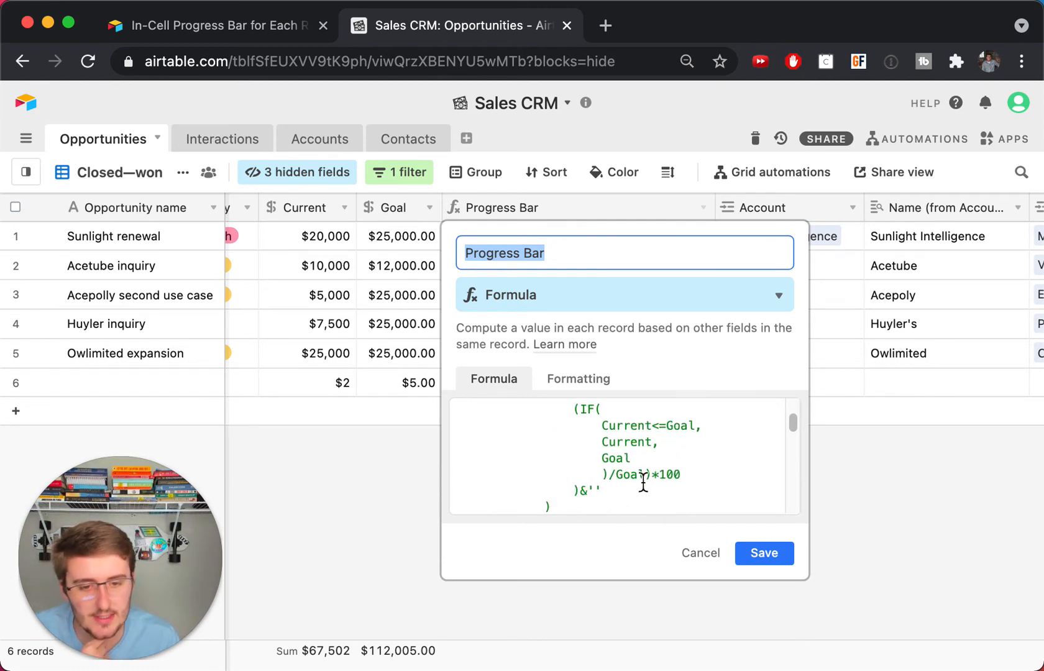
scroll(663, 476, "down", 1)
scroll(664, 476, "down", 2)
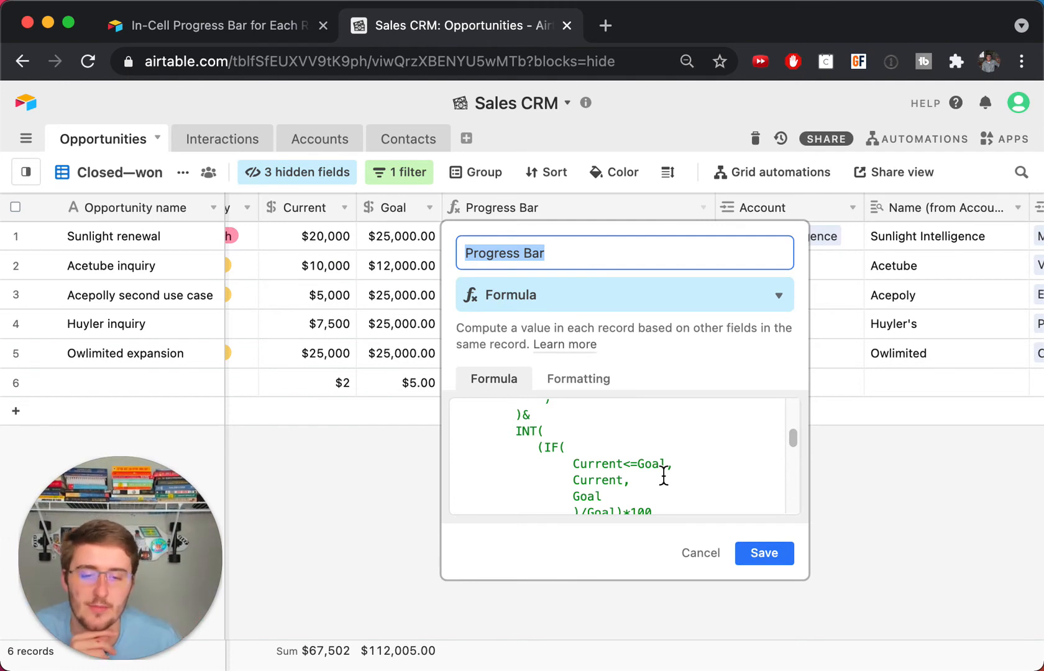
scroll(664, 476, "down", 2)
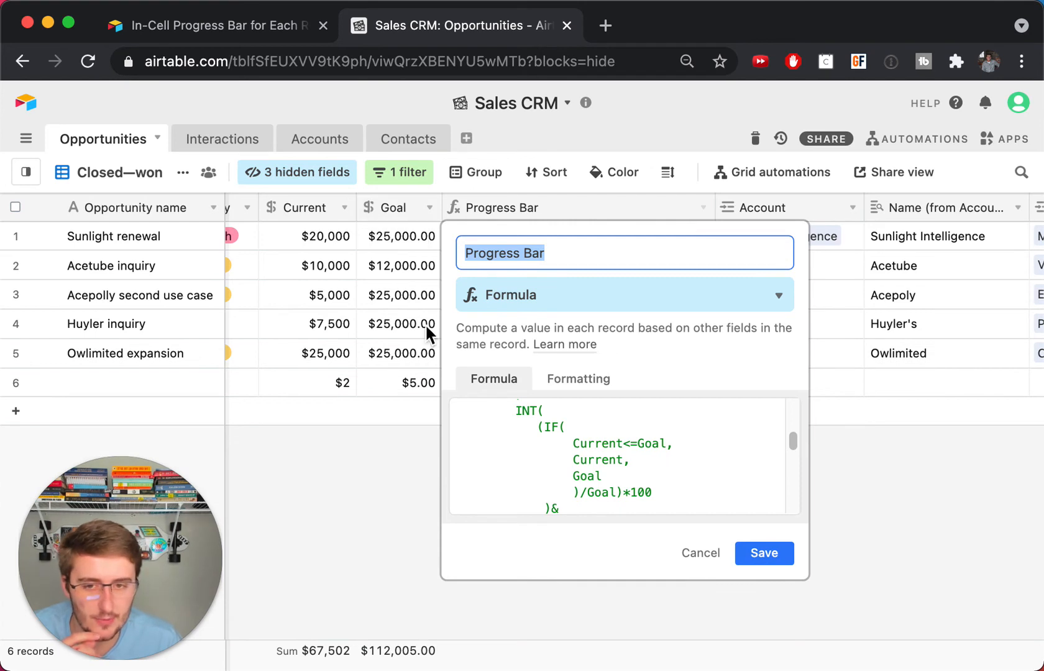
left_click(701, 553)
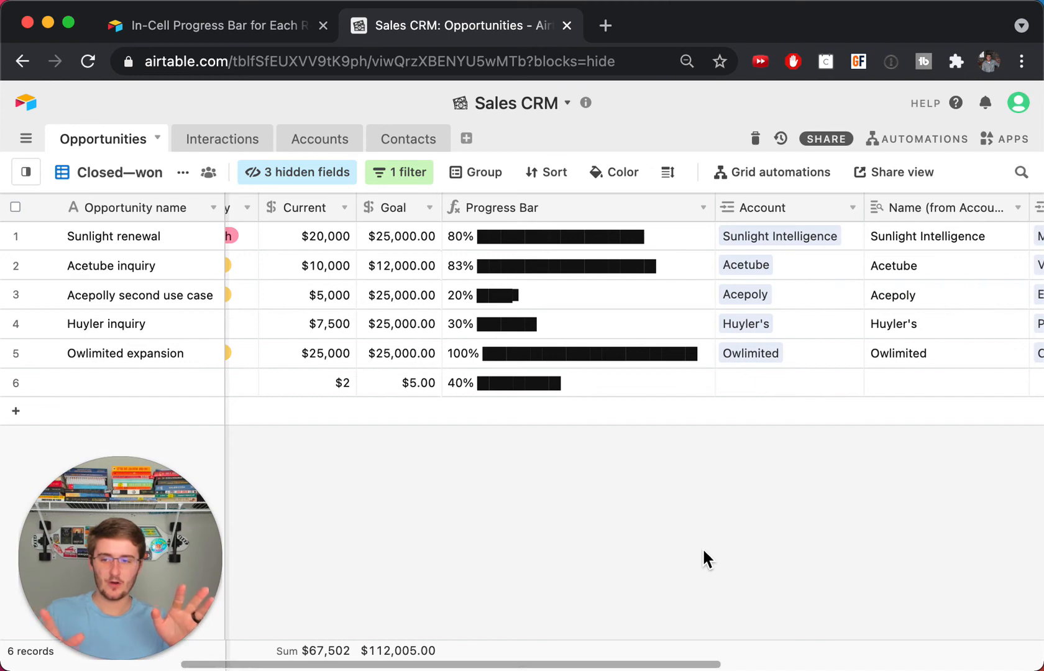
- Review the formula and status bar width notes in the Airtable Community thread, and return to the Sunlight renewal record's Progress Bar cell
left_click(265, 37)
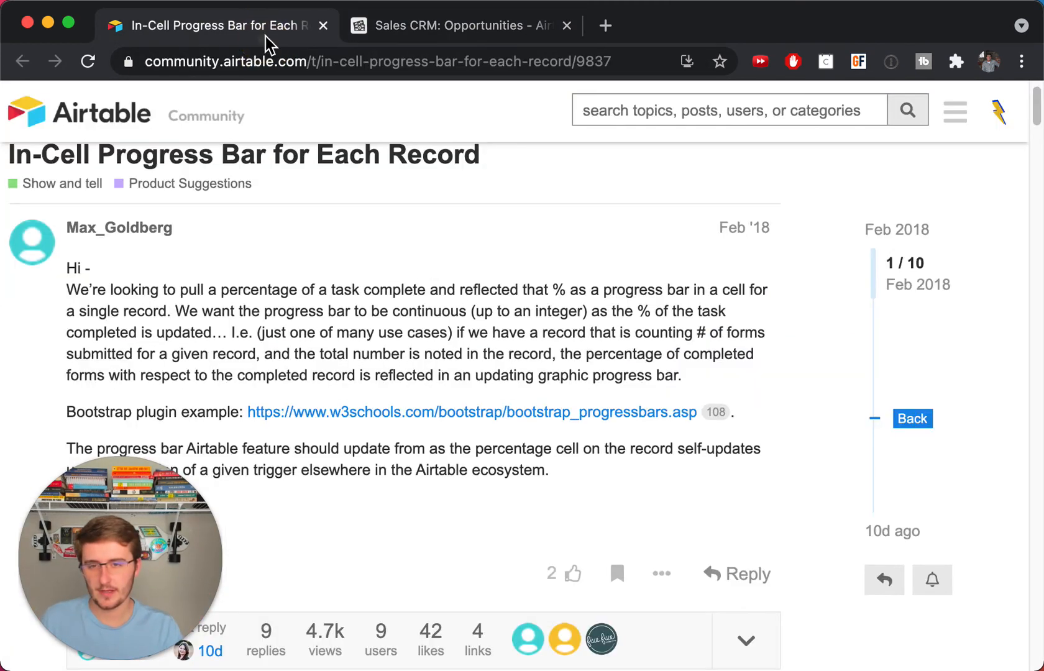
scroll(258, 164, "down", 20)
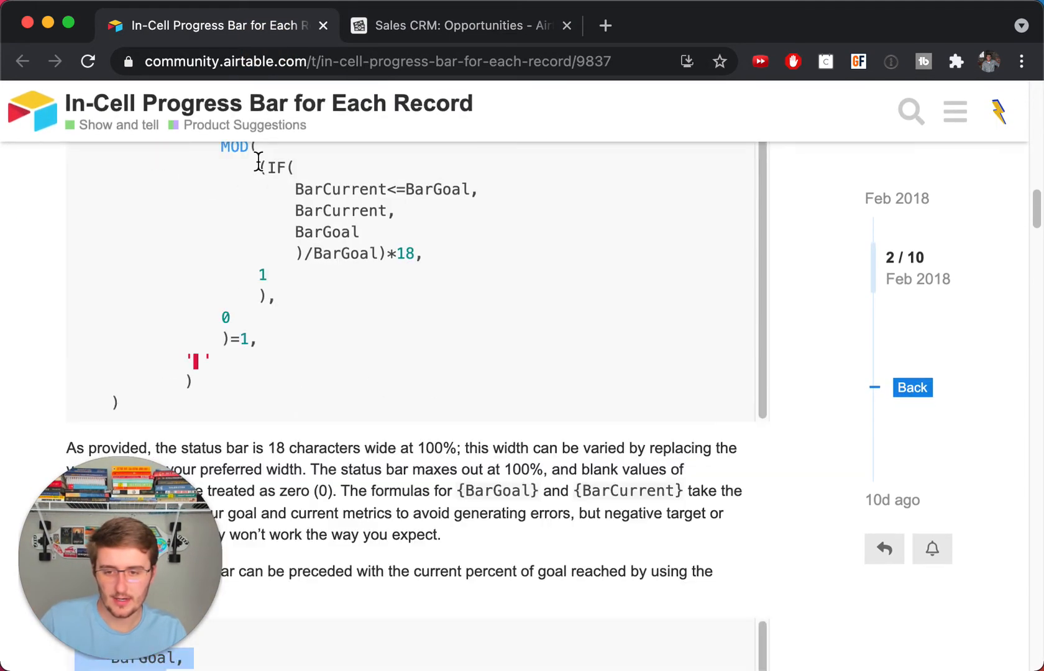
scroll(258, 163, "up", 20)
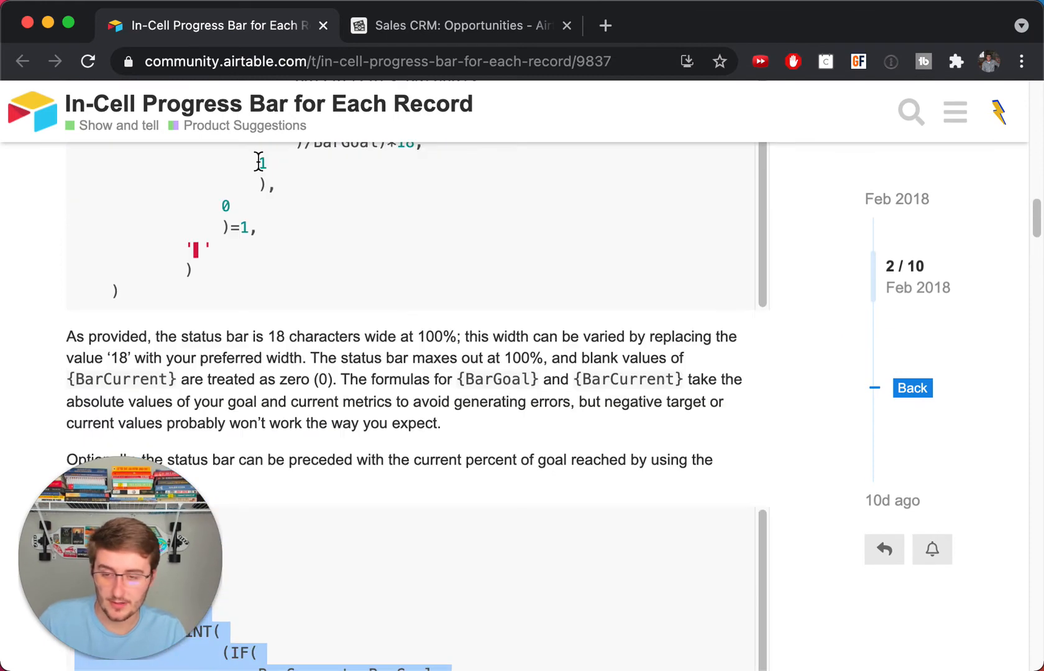
left_click(433, 28)
left_click(469, 238)
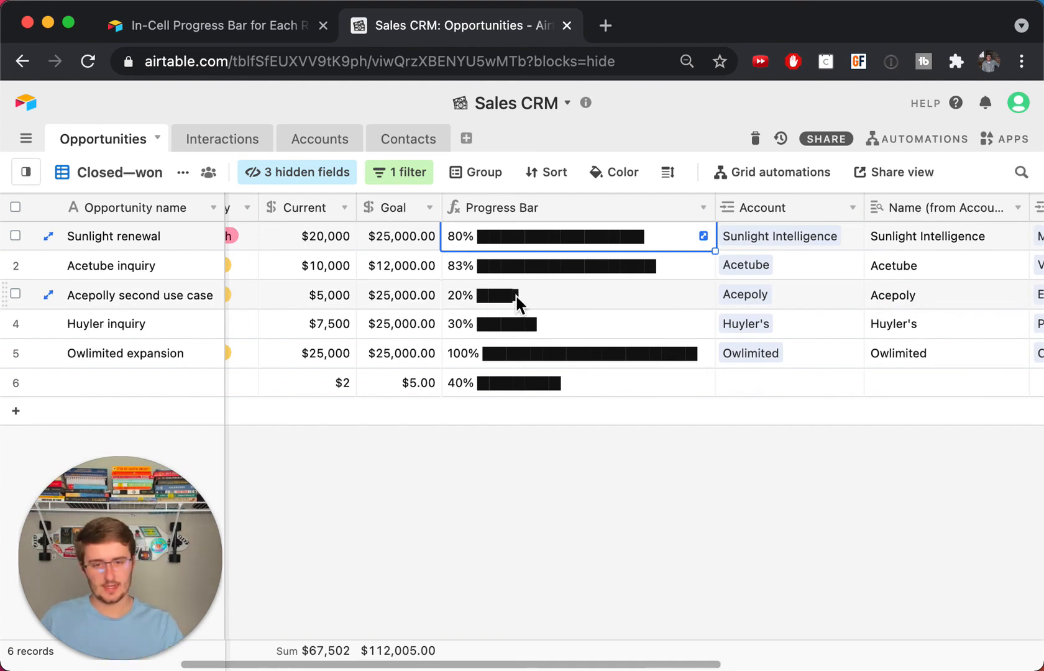
- Copy the Progress Bar field's entire formula and close the field settings without changes
left_click(541, 207)
double_click(540, 208)
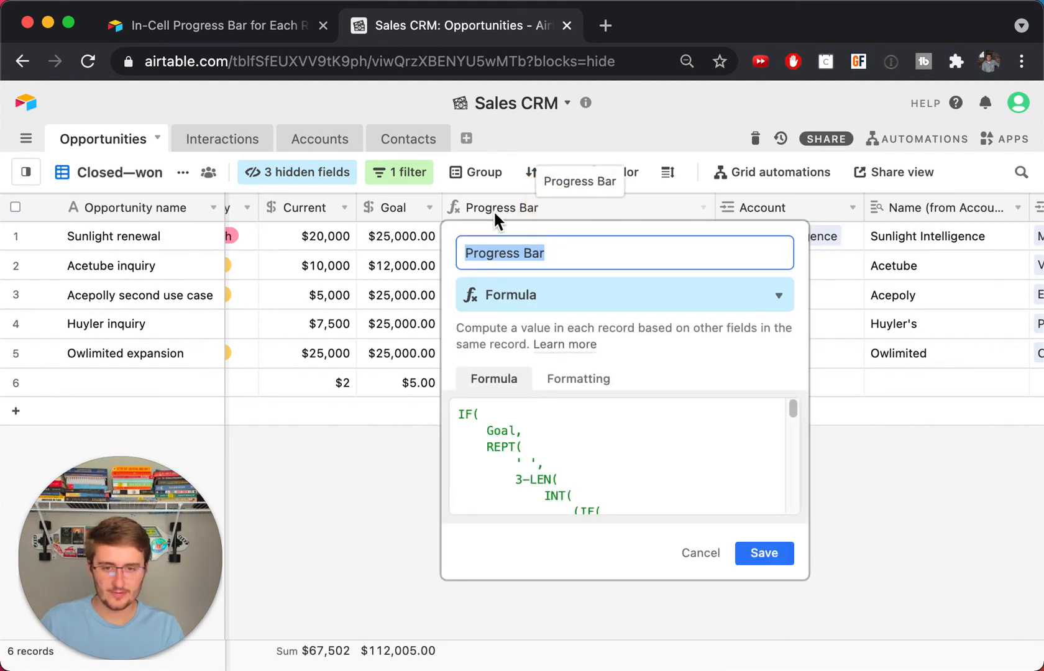
left_click(570, 440)
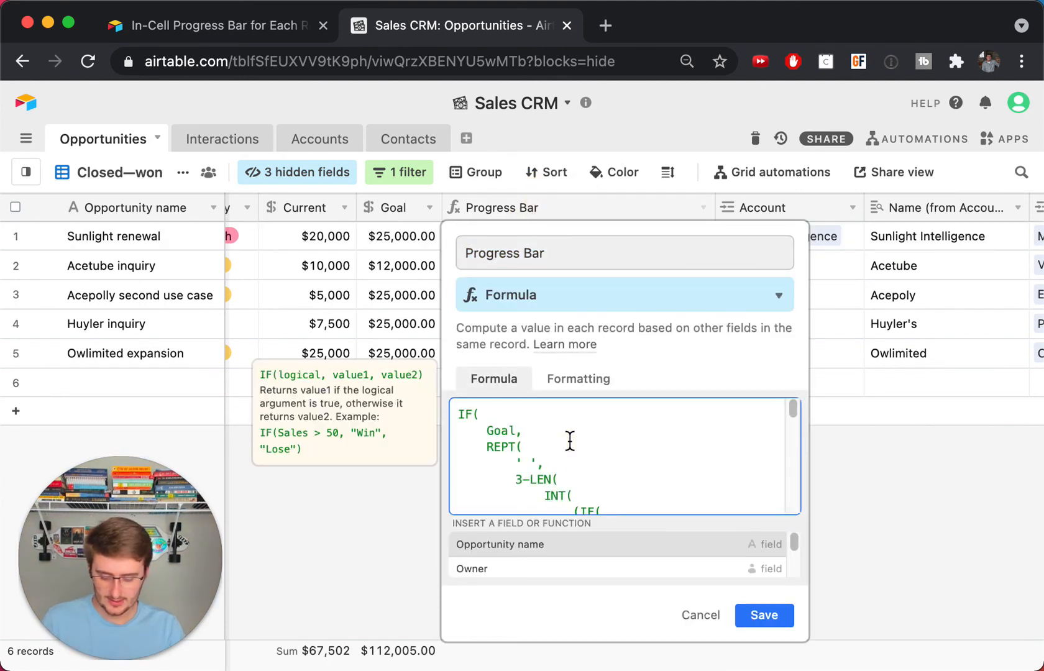
key("super+a")
left_click(702, 614)
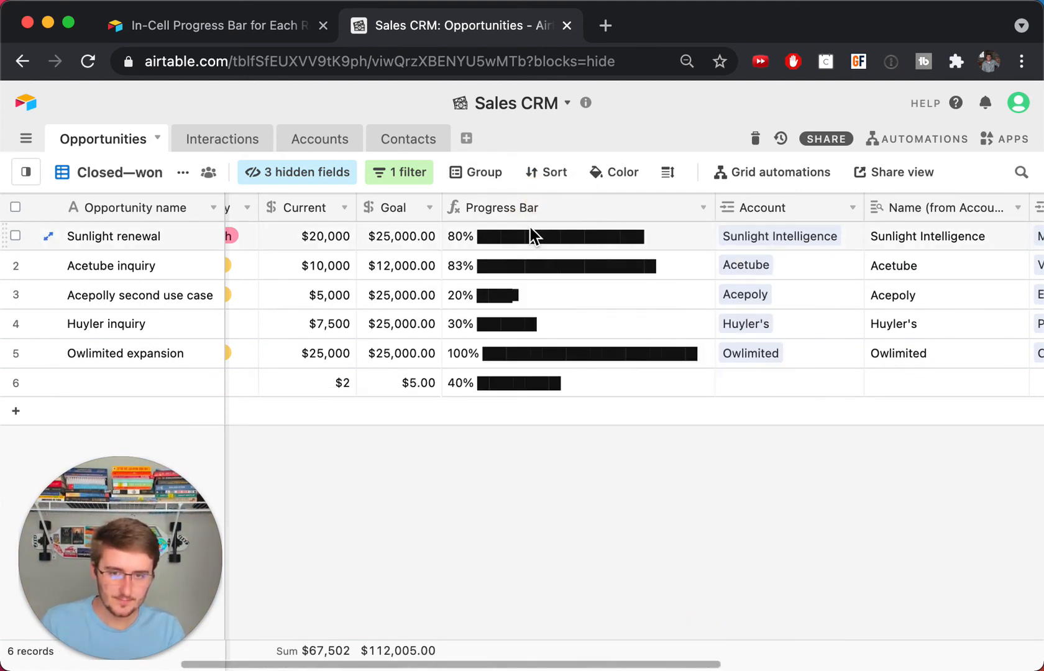
- Insert an unnamed Formula field directly after Progress Bar, using the copied progress bar formula
right_click(530, 207)
left_click(532, 432)
scroll(820, 433, "down", 10)
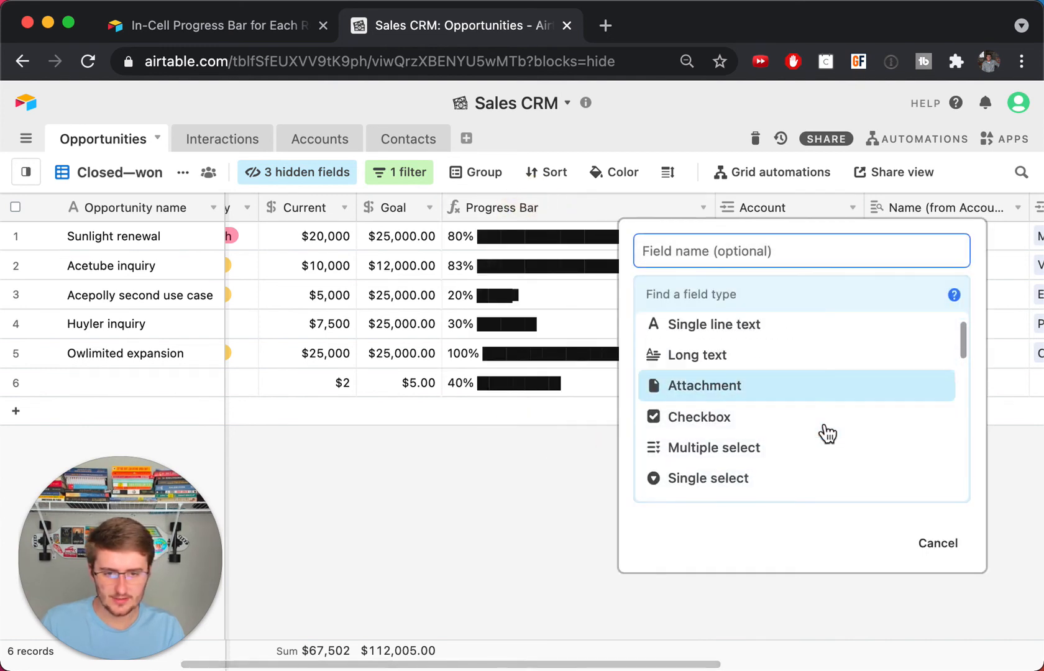
scroll(817, 429, "up", 3)
left_click(762, 430)
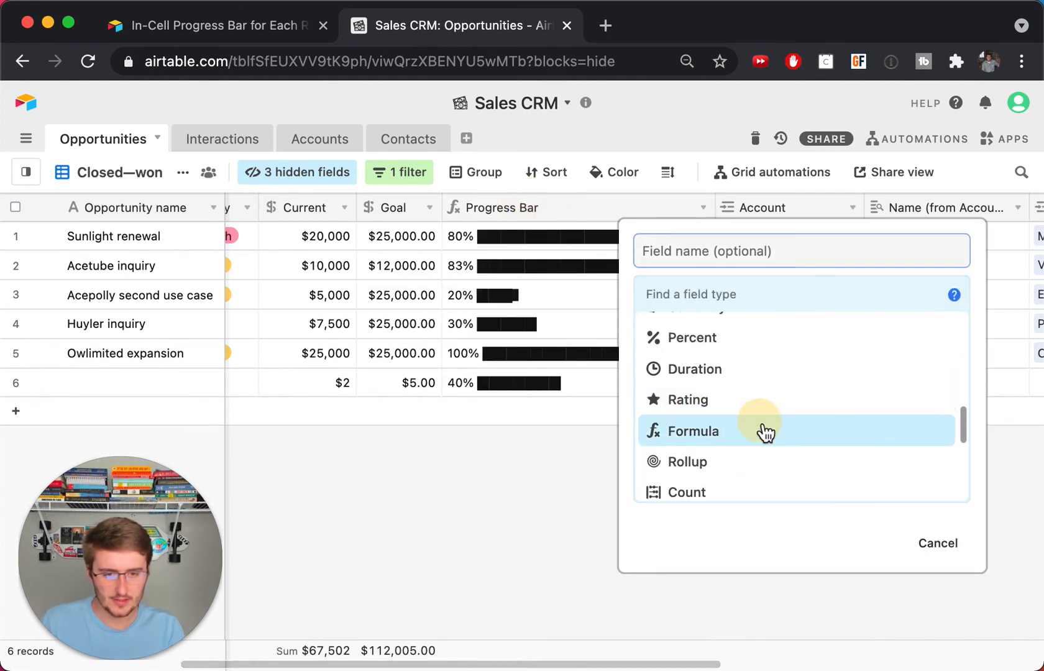
left_click(723, 404)
key("super+v")
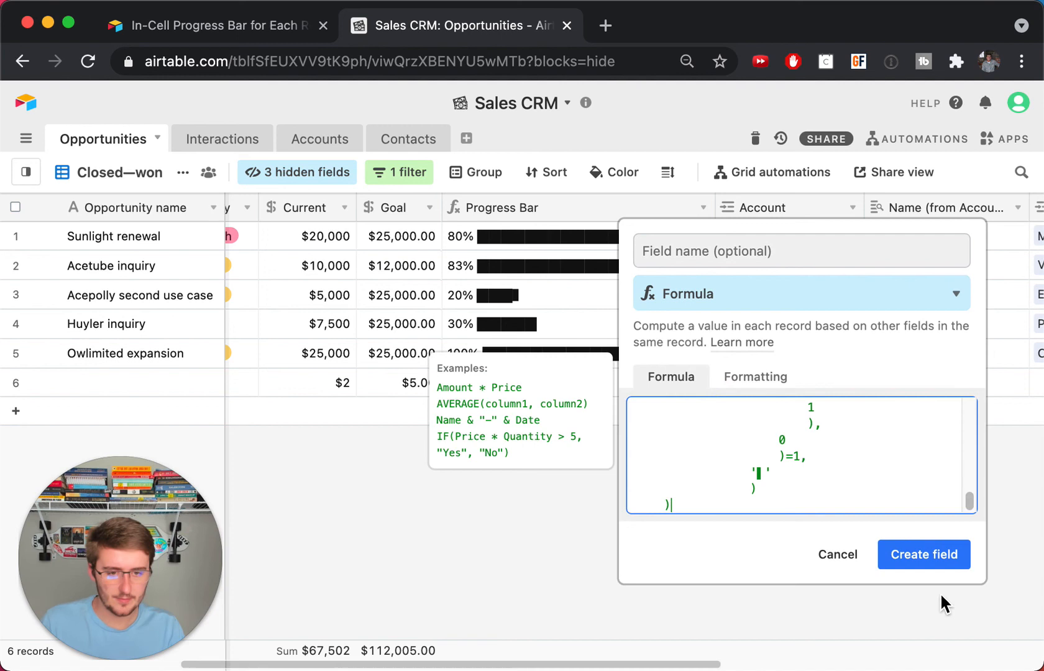
left_click(920, 554)
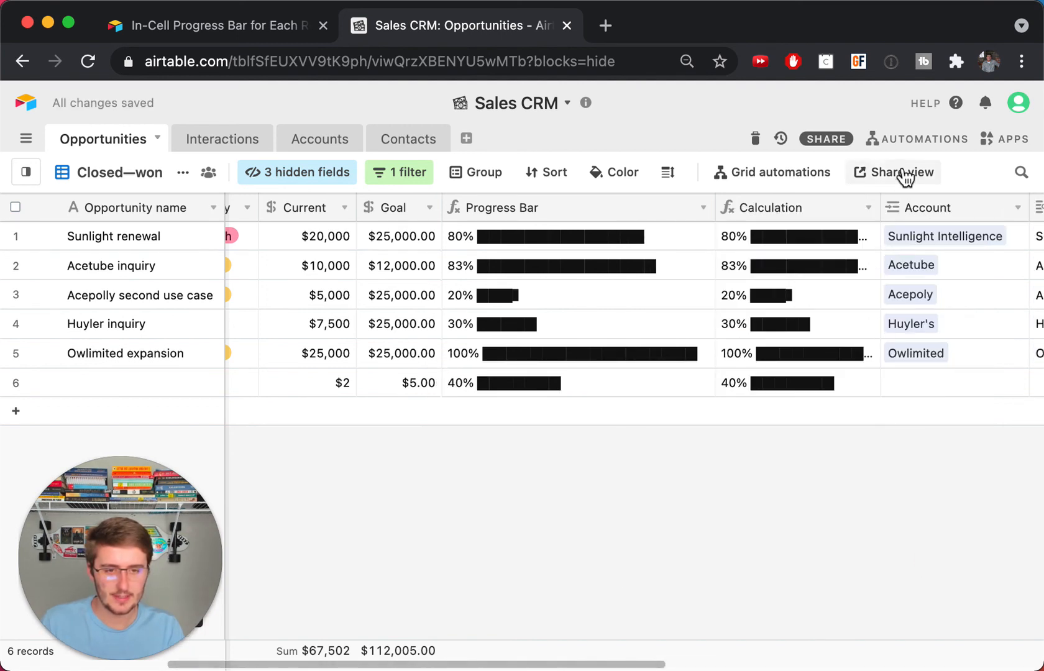
- Widen the Calculation column until its progress bars fit, and select the Current column followed by the Goal column
left_click_drag(877, 208, 996, 206)
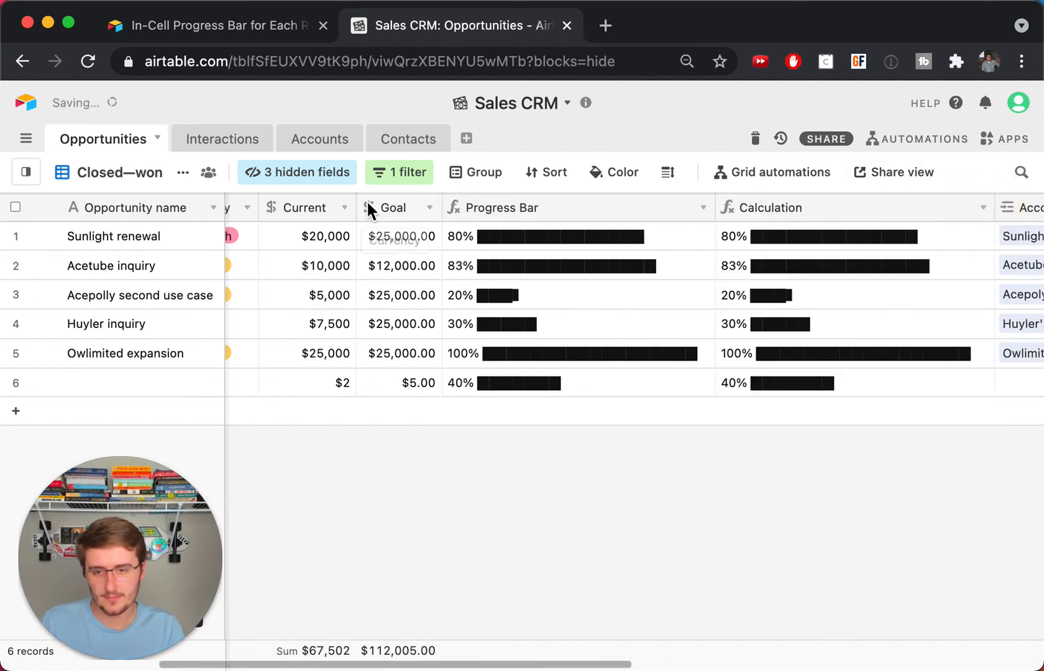
left_click(304, 208)
left_click(381, 209)
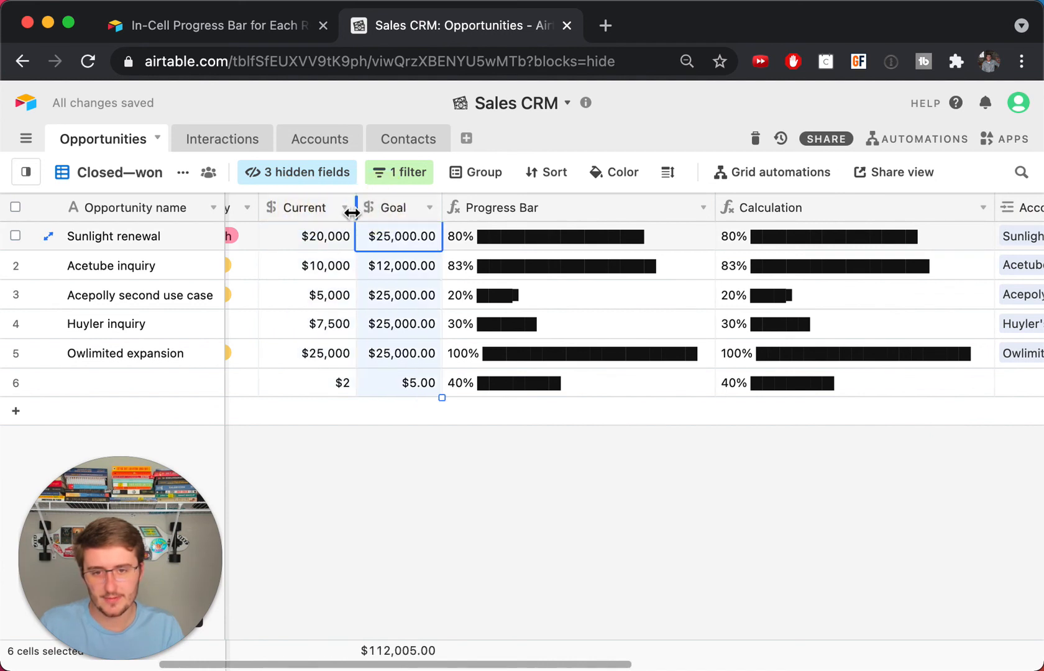